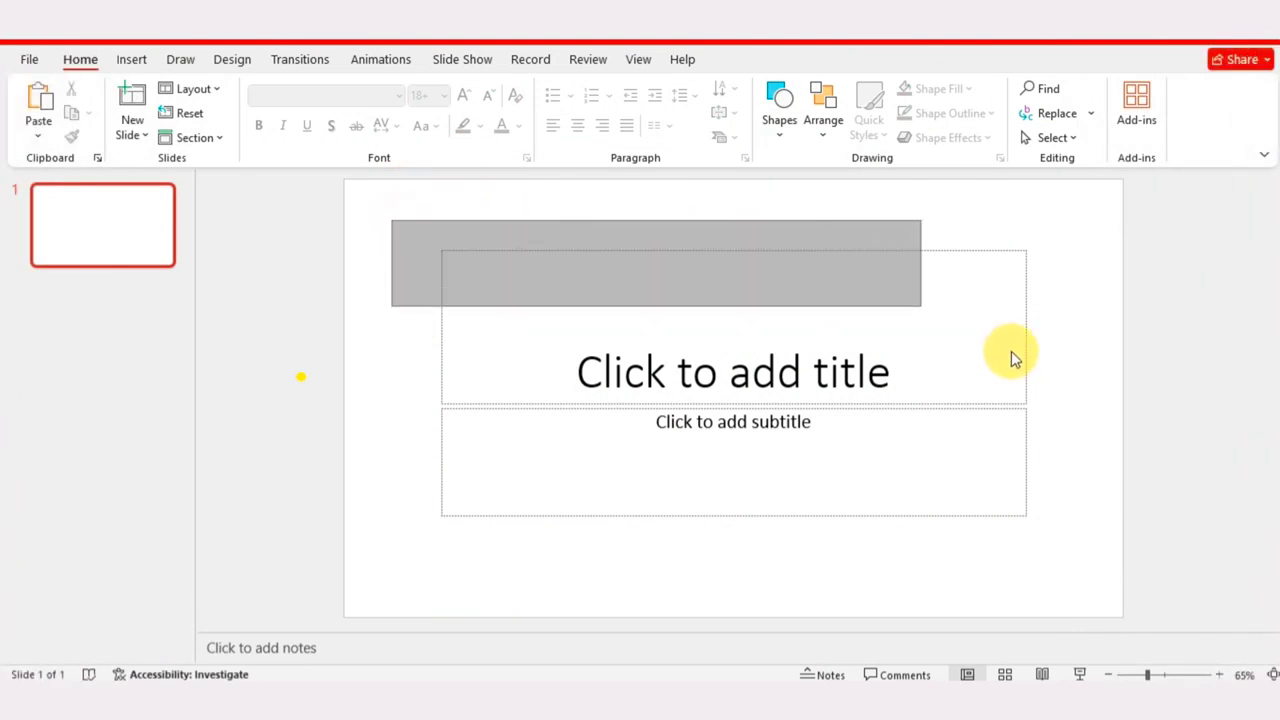
Step: Delete both the title and subtitle placeholders from the first slide
{"action": "mouse_move", "coordinate": [530, 235]}
{"action": "left_mouse_down"}
{"action": "mouse_move", "coordinate": [1080, 557]}
{"action": "mouse_move", "coordinate": [1075, 545]}
{"action": "left_mouse_up"}
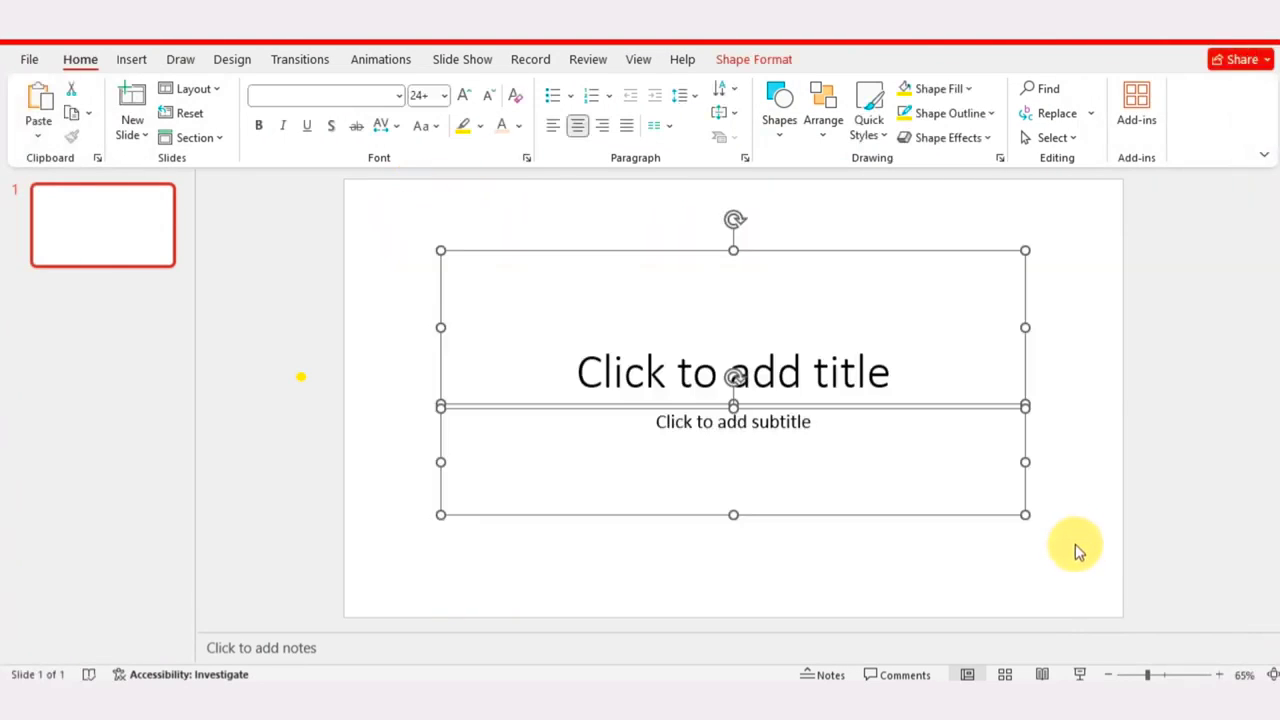
{"action": "key", "text": "Delete"}
Step: Give the slide background a solid dark navy theme colour fill
{"action": "right_click", "coordinate": [733, 370]}
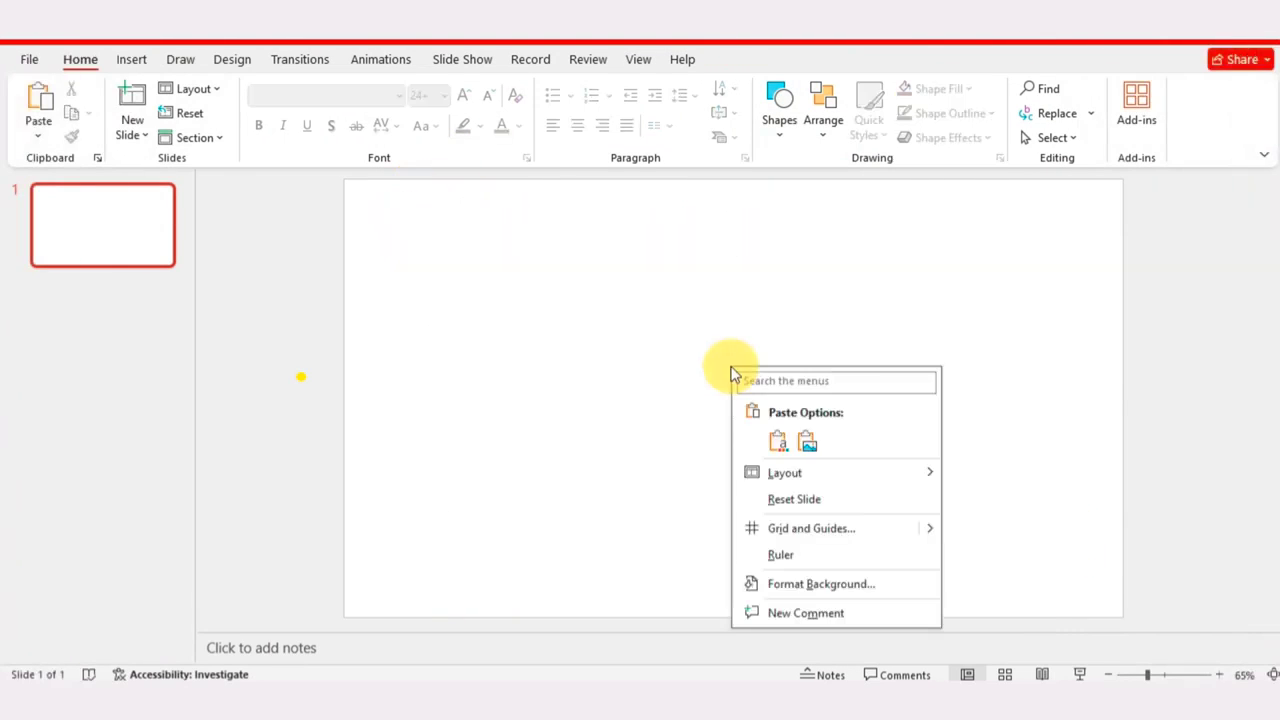
{"action": "left_click", "coordinate": [789, 591]}
{"action": "left_click", "coordinate": [1240, 423]}
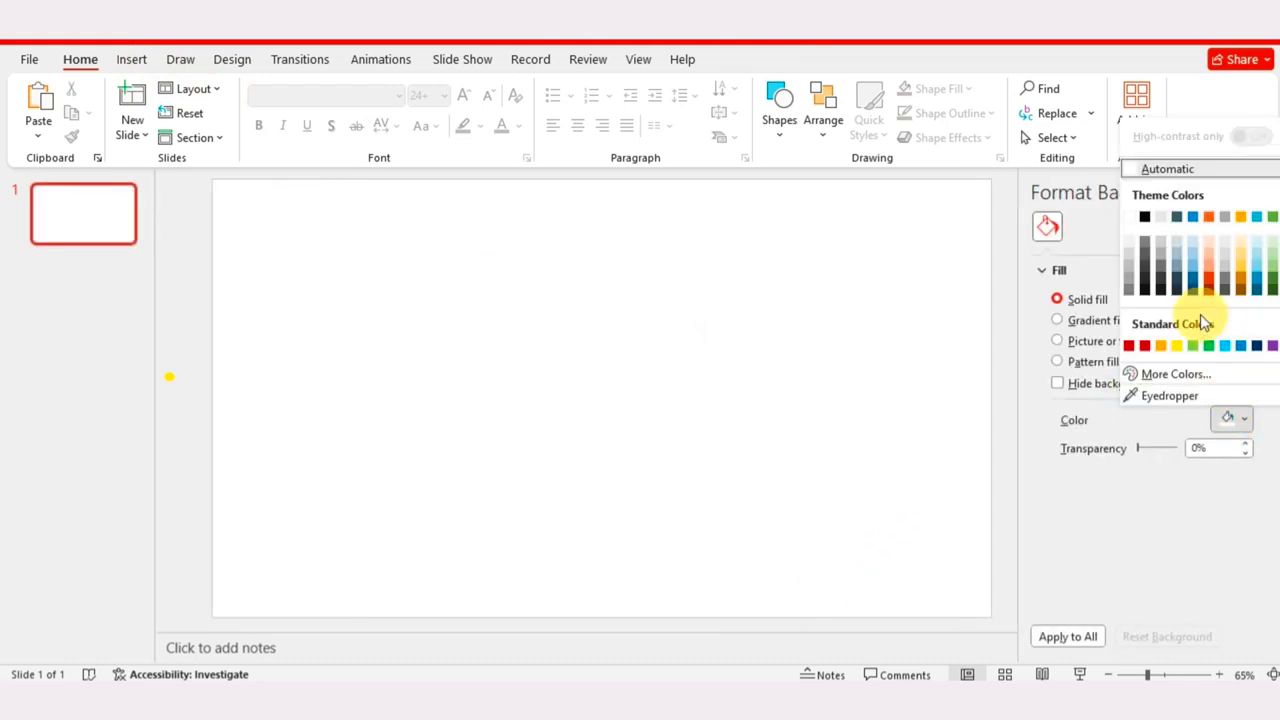
{"action": "left_click", "coordinate": [1177, 289]}
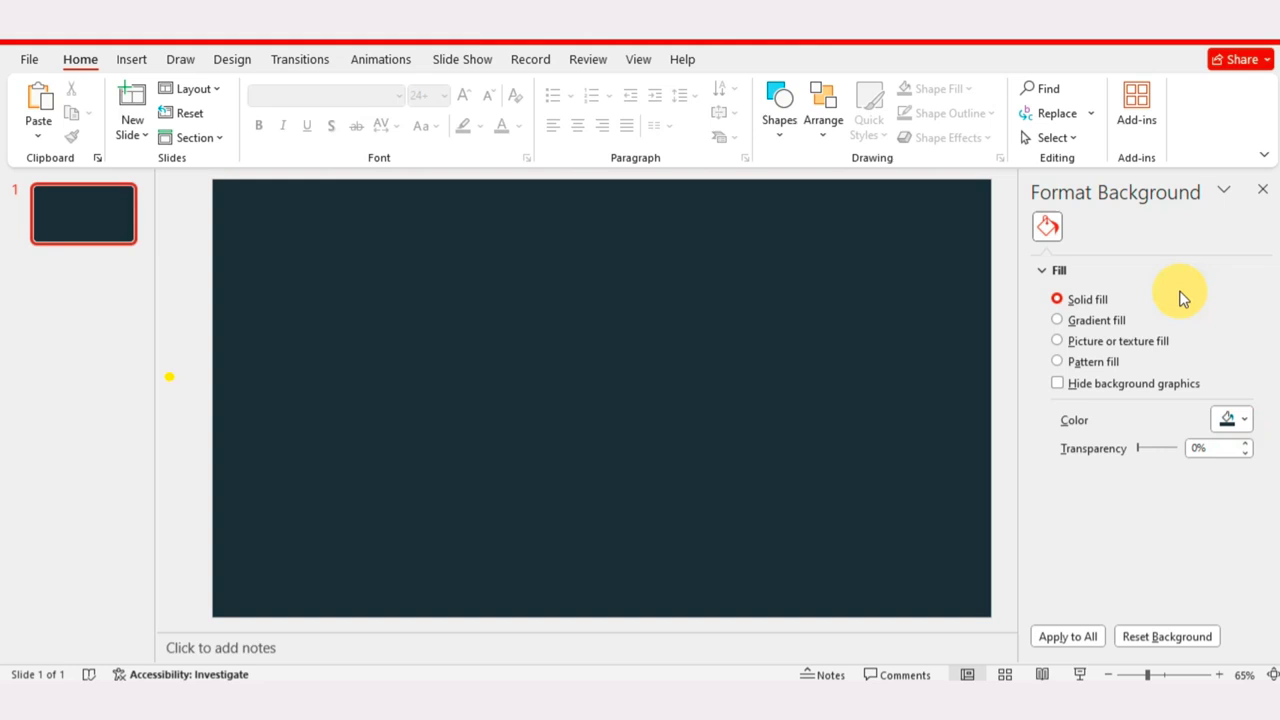
Step: Turn on guides and draw a straight line across the slide's middle guide
{"action": "left_click", "coordinate": [637, 60]}
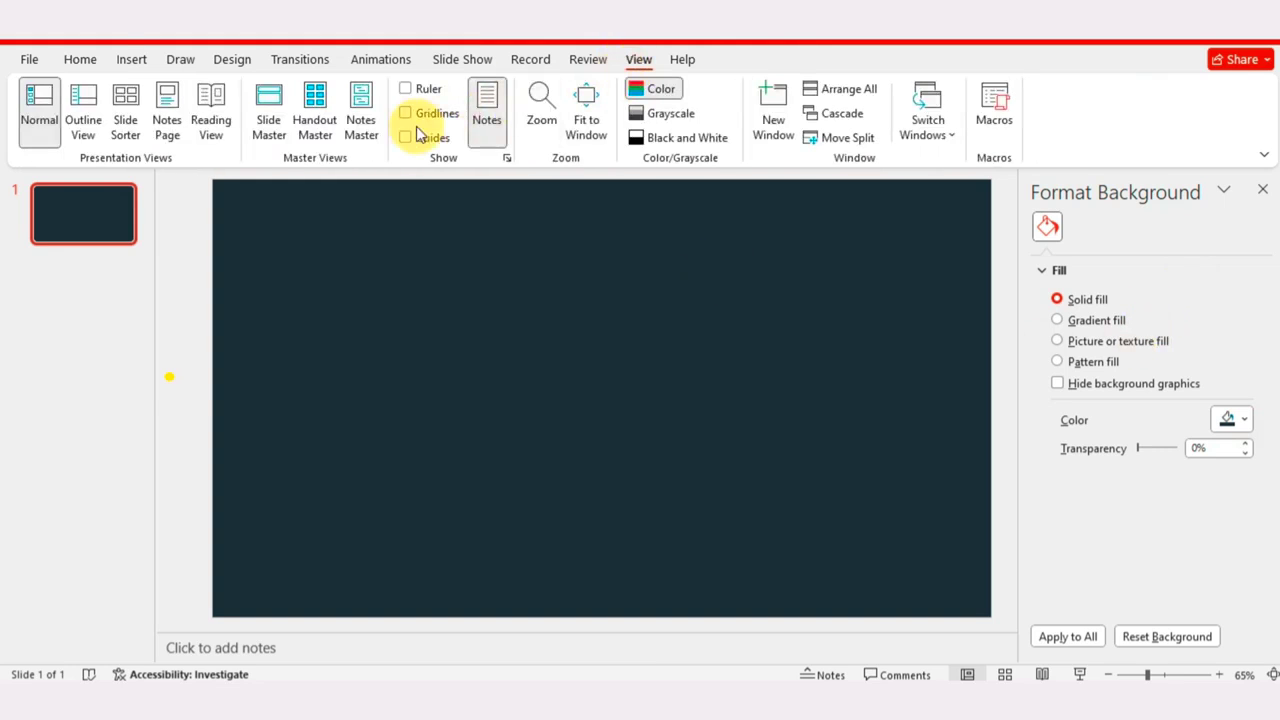
{"action": "left_click", "coordinate": [410, 137]}
{"action": "left_click", "coordinate": [131, 59]}
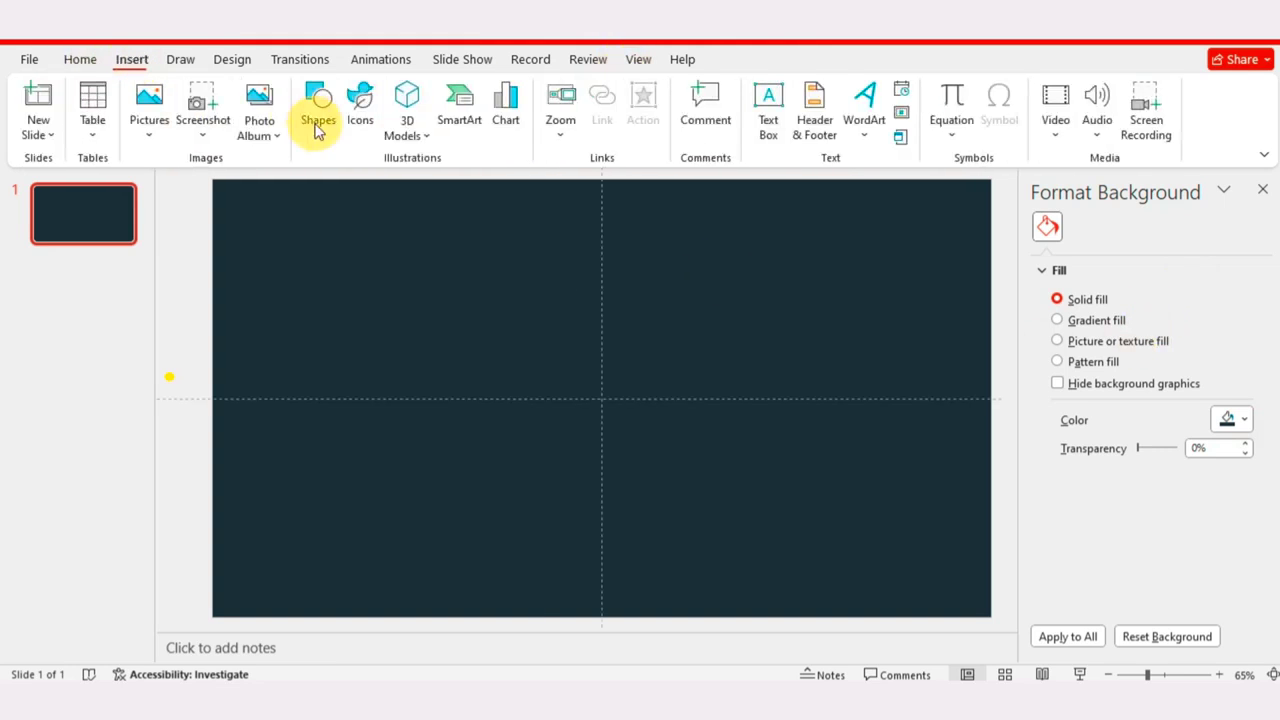
{"action": "left_click", "coordinate": [318, 105]}
{"action": "left_click", "coordinate": [317, 186]}
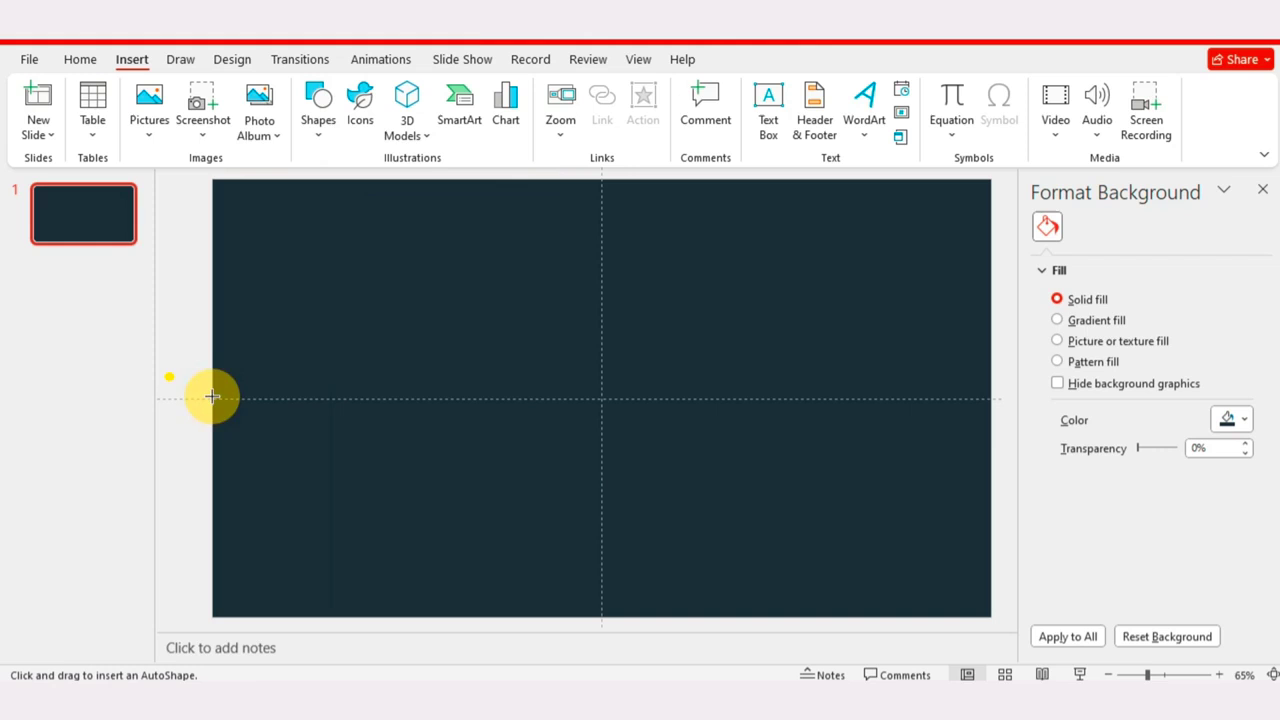
{"action": "left_click_drag", "start_coordinate": [212, 396], "coordinate": [991, 399]}
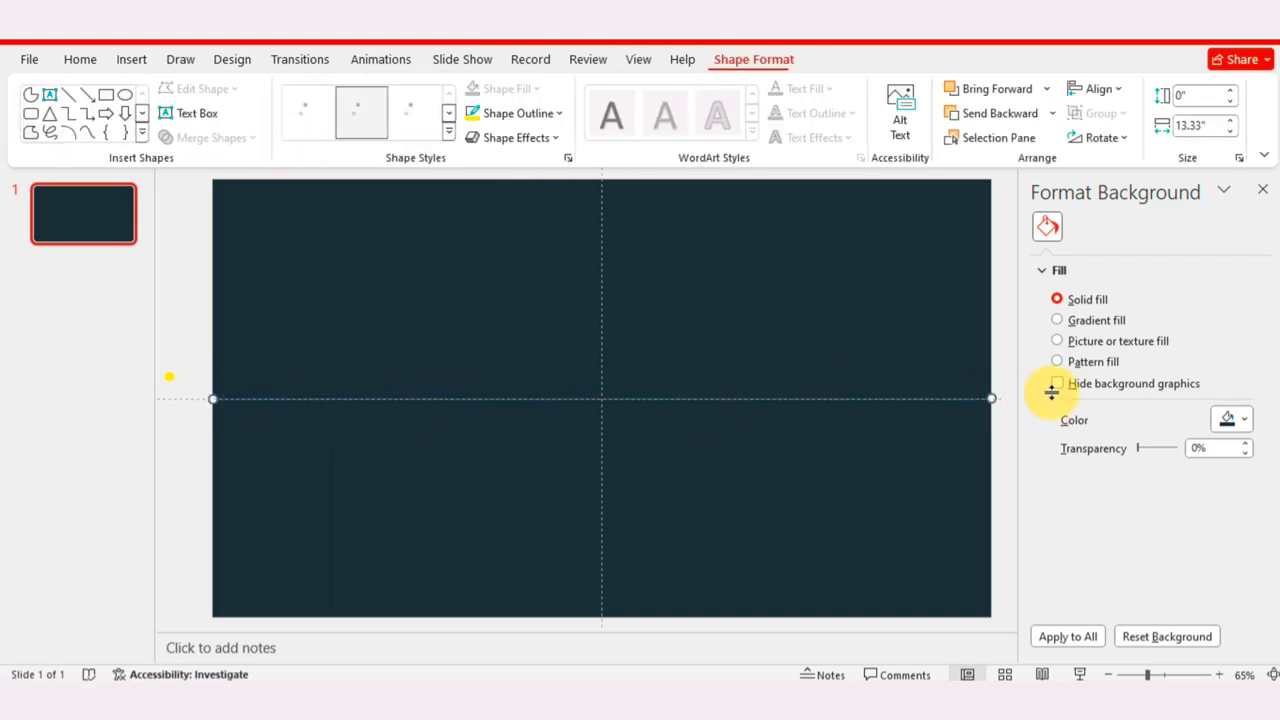
Step: Make the line 3 pt thick and light grey, then display gridlines
{"action": "left_click", "coordinate": [1245, 434]}
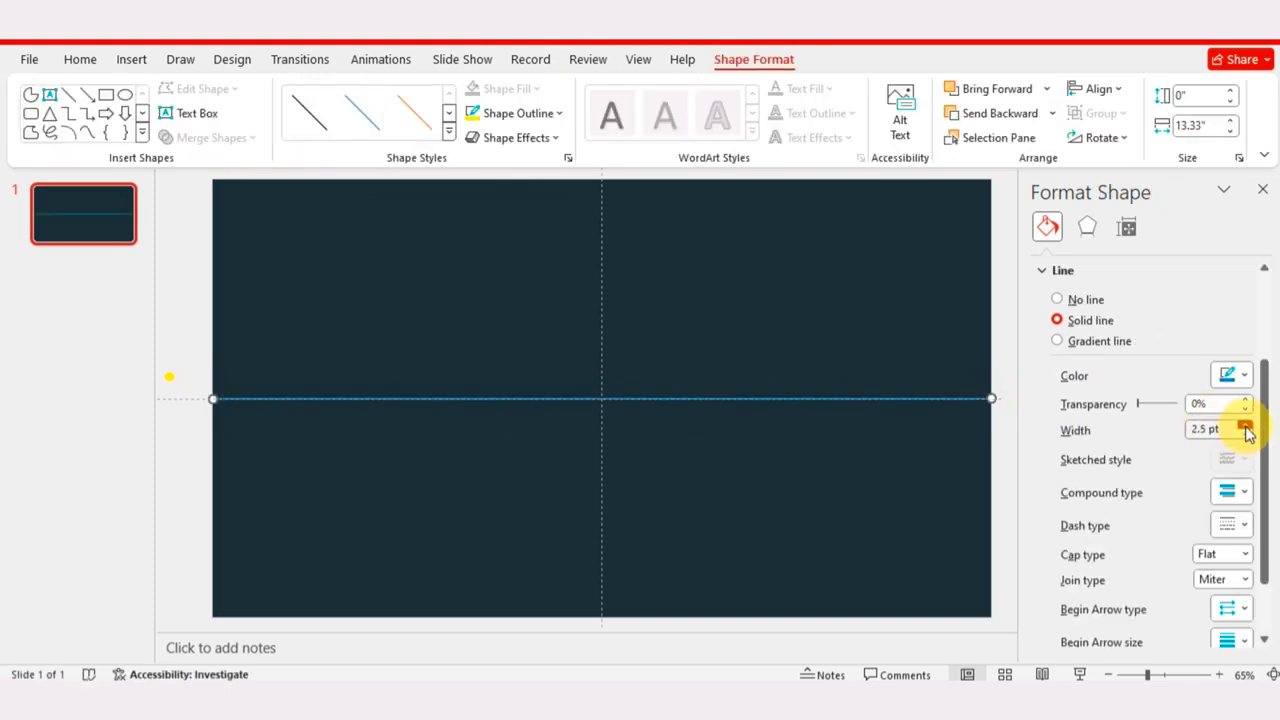
{"action": "left_click", "coordinate": [1245, 425]}
{"action": "left_click", "coordinate": [1244, 375]}
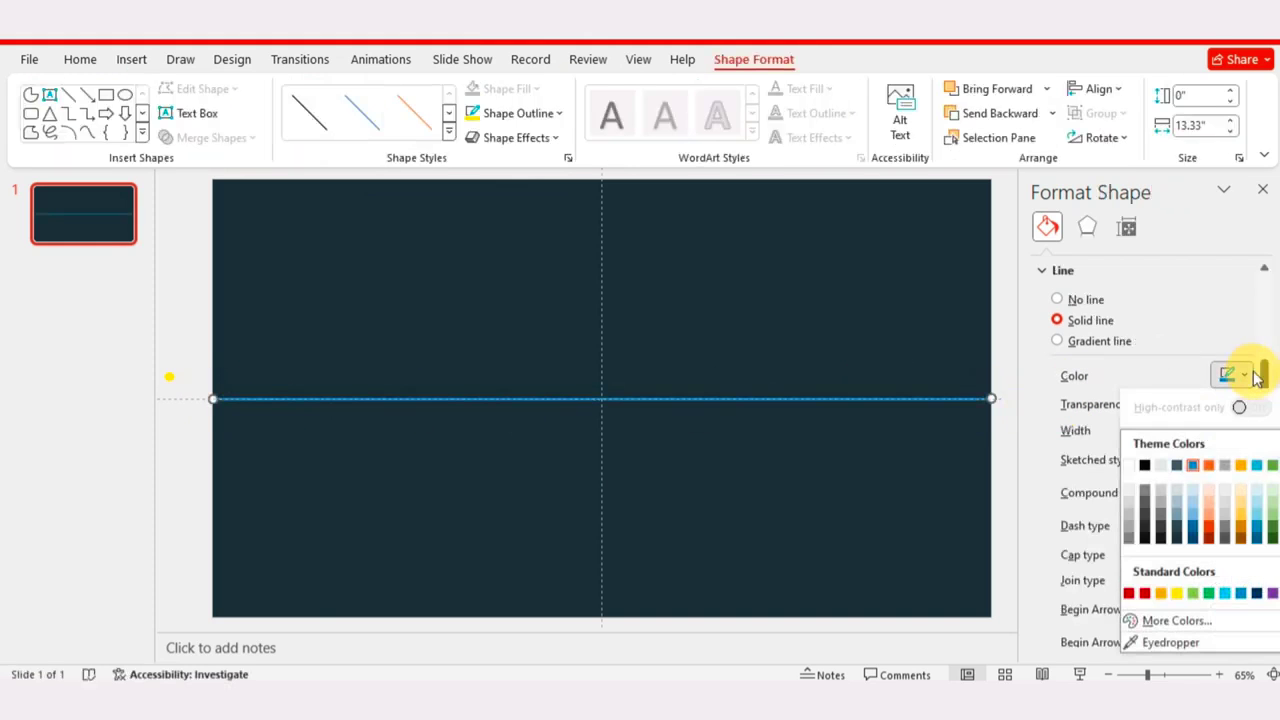
{"action": "left_click", "coordinate": [1229, 462]}
{"action": "left_click", "coordinate": [636, 61]}
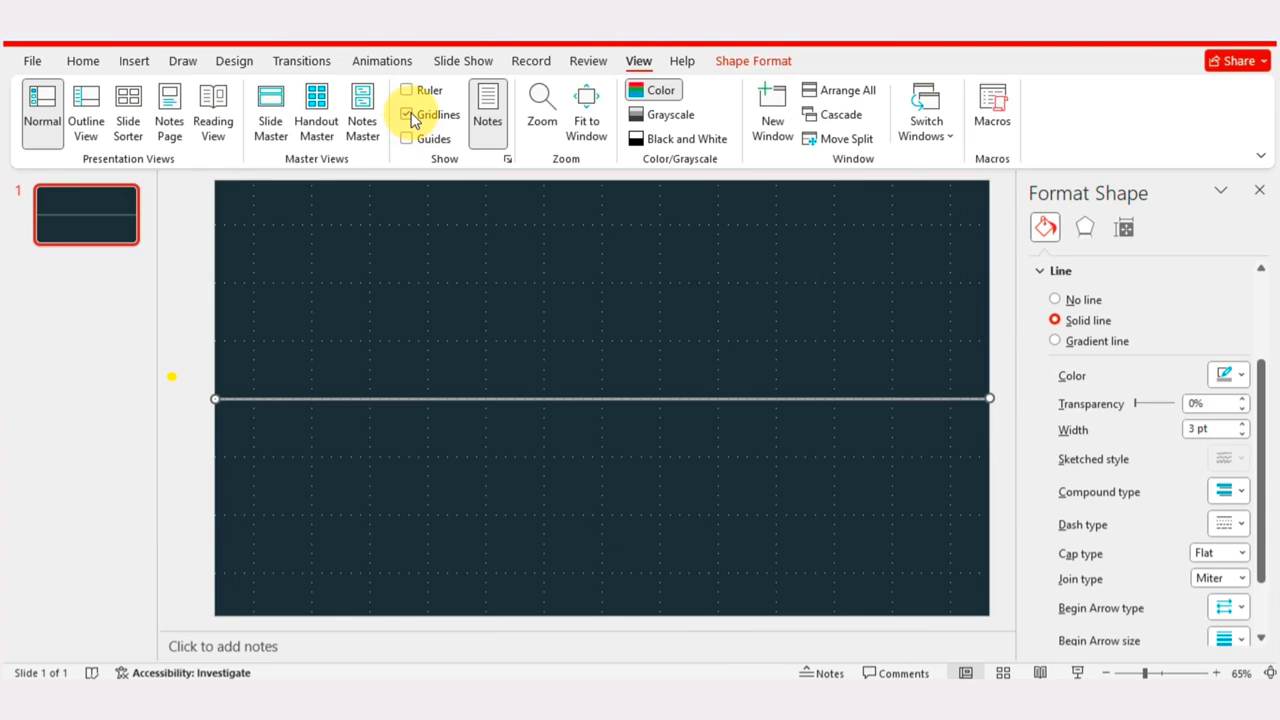
Step: Draw a small oval on the line's left end and set its width to 0.48"
{"action": "left_click", "coordinate": [134, 60]}
{"action": "left_click", "coordinate": [320, 108]}
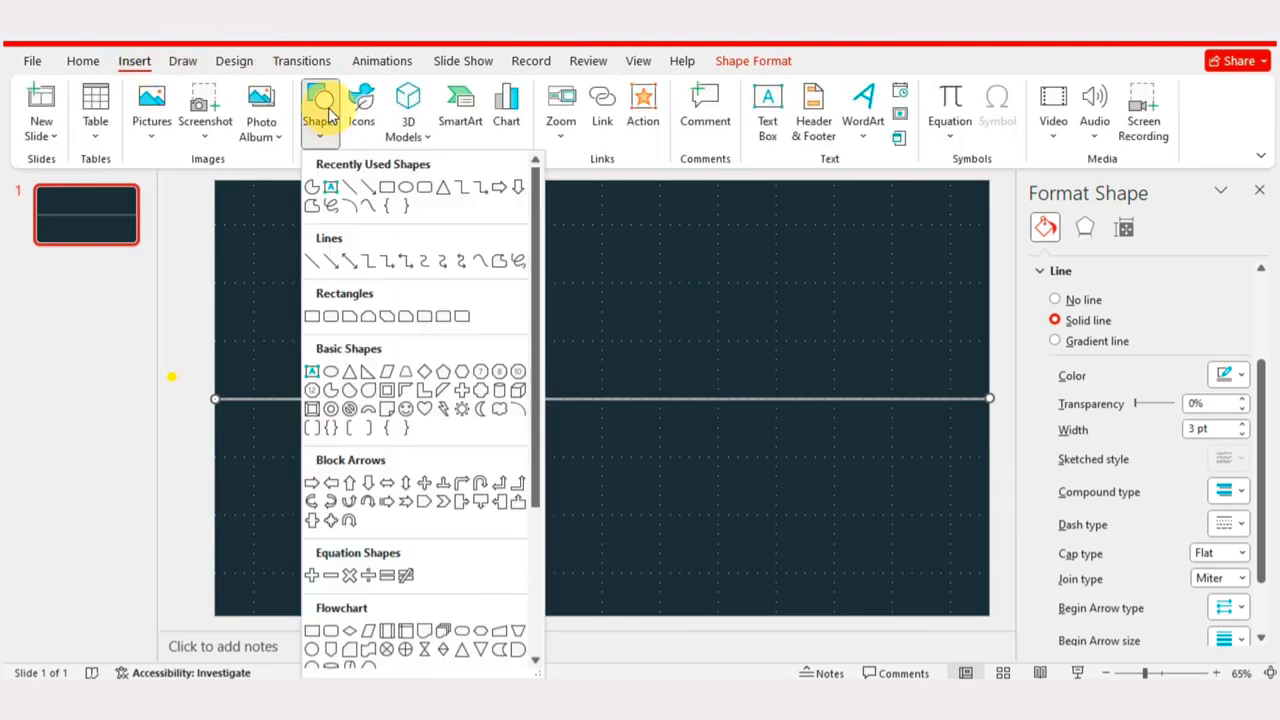
{"action": "left_click", "coordinate": [405, 189]}
{"action": "left_click_drag", "start_coordinate": [297, 382], "coordinate": [333, 416]}
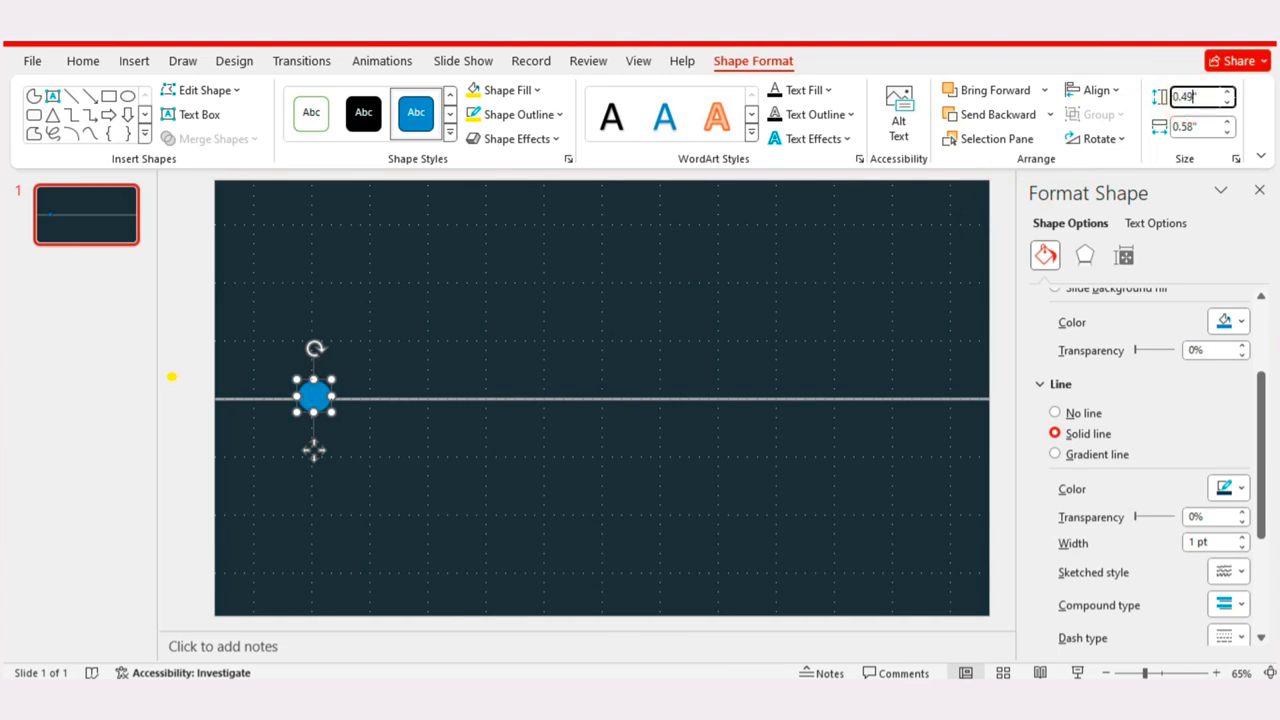
{"action": "left_click", "coordinate": [1190, 127]}
{"action": "type", "text": "0.48"}
{"action": "key", "text": "Return"}
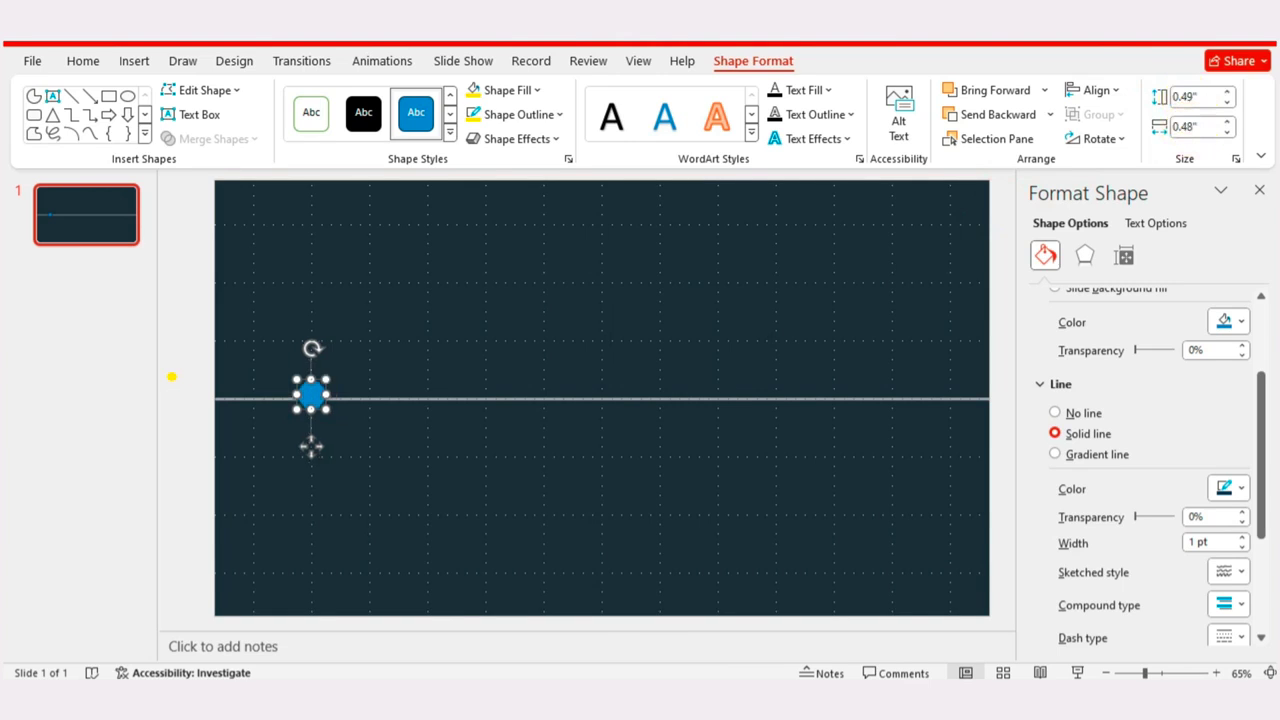
Step: Give the circle a yellow fill and yellow outline, and nudge it onto the line
{"action": "left_click", "coordinate": [523, 89]}
{"action": "left_click", "coordinate": [528, 306]}
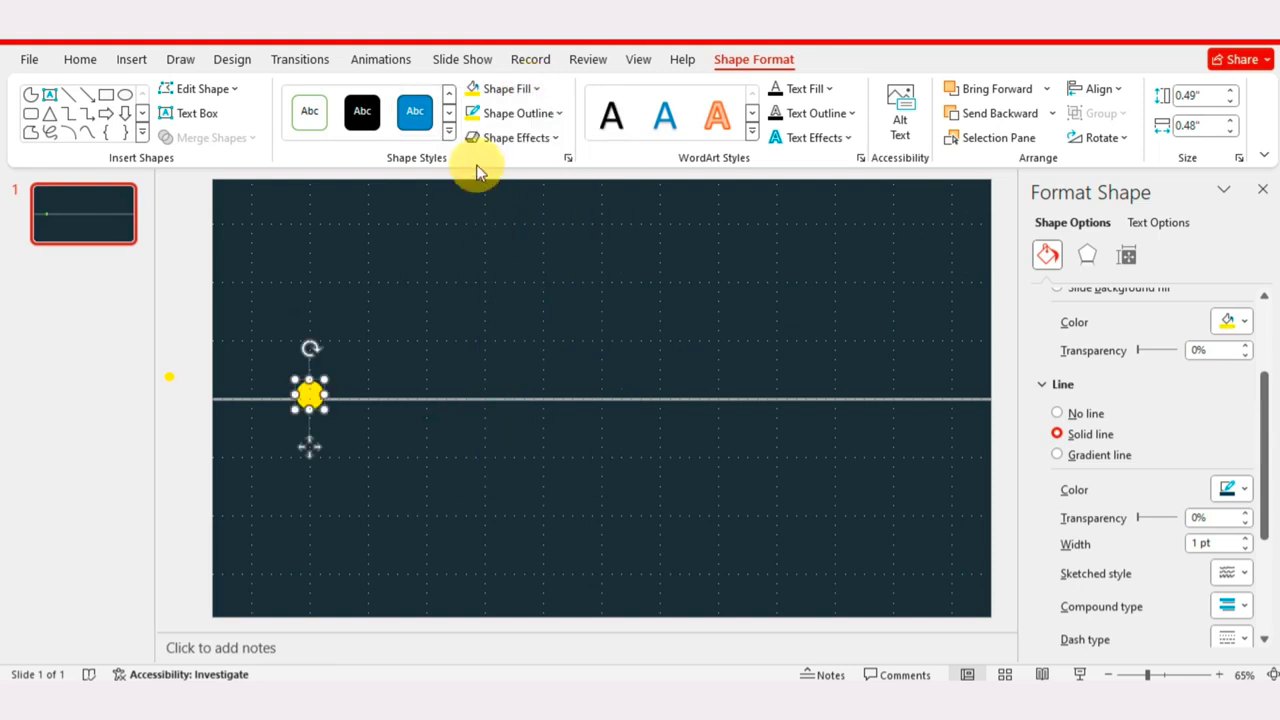
{"action": "left_click", "coordinate": [557, 113]}
{"action": "left_click", "coordinate": [518, 336]}
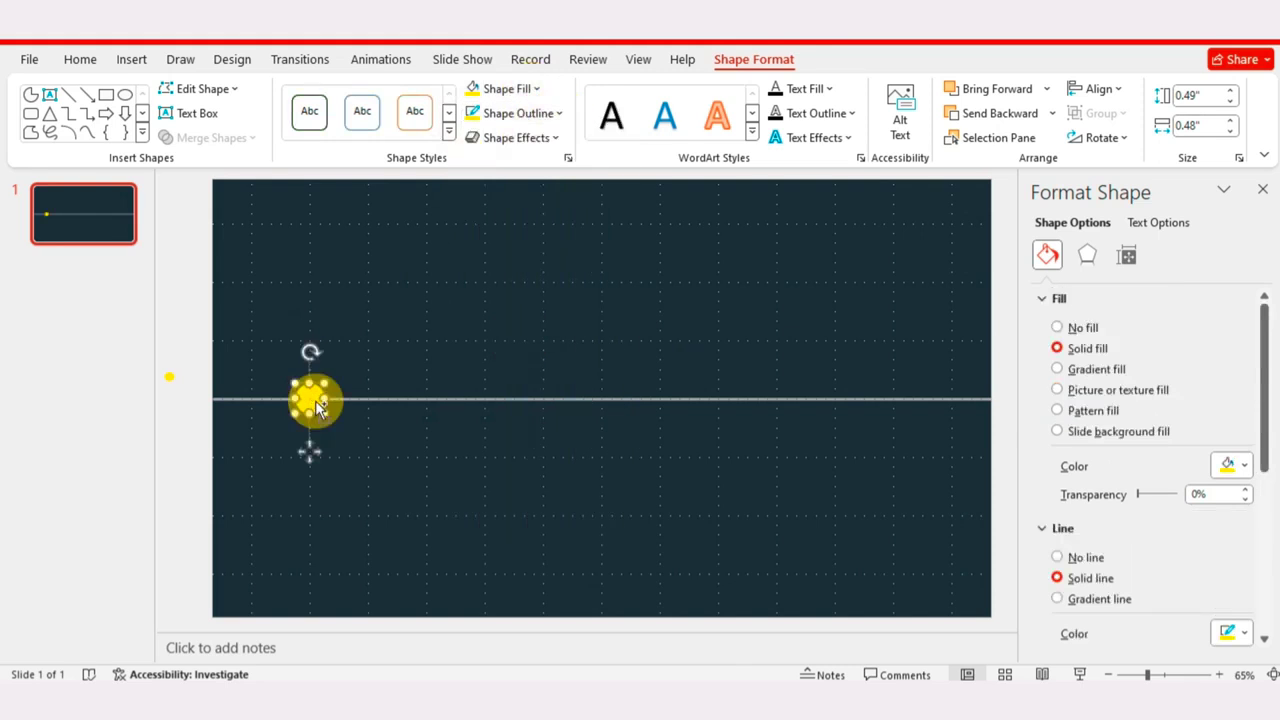
{"action": "left_click_drag", "start_coordinate": [316, 401], "coordinate": [314, 396]}
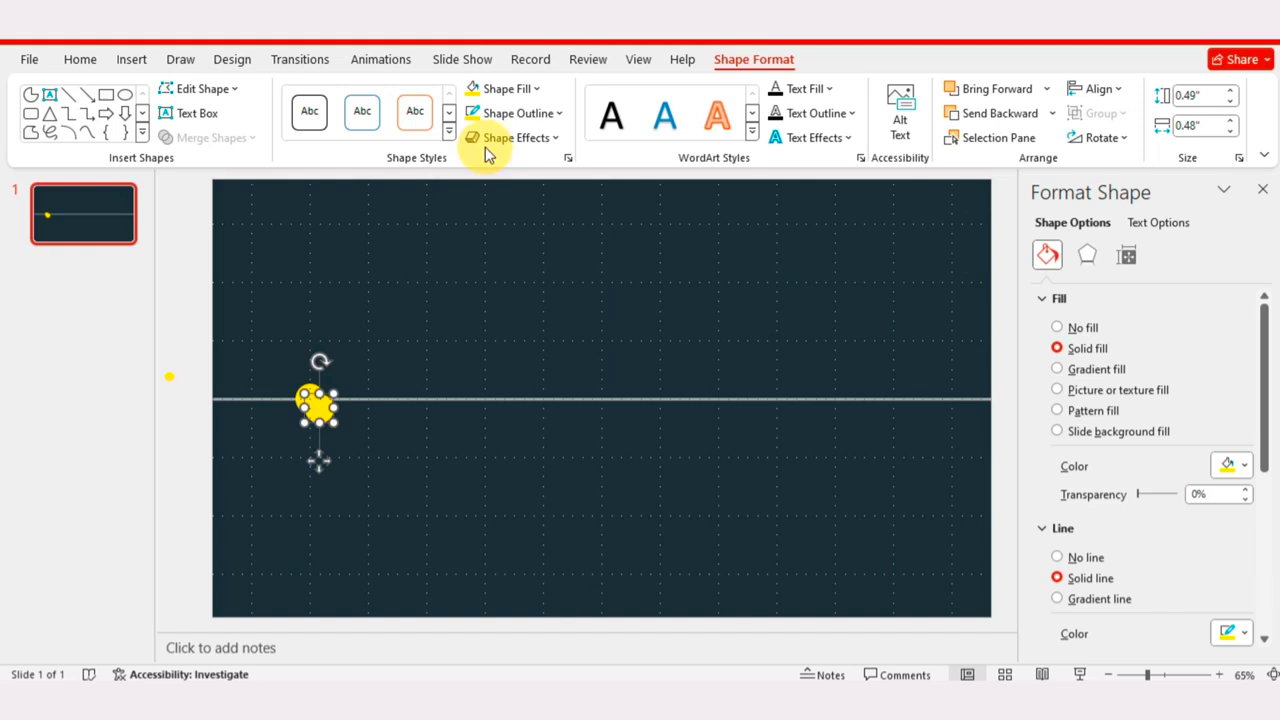
{"action": "left_click", "coordinate": [538, 91]}
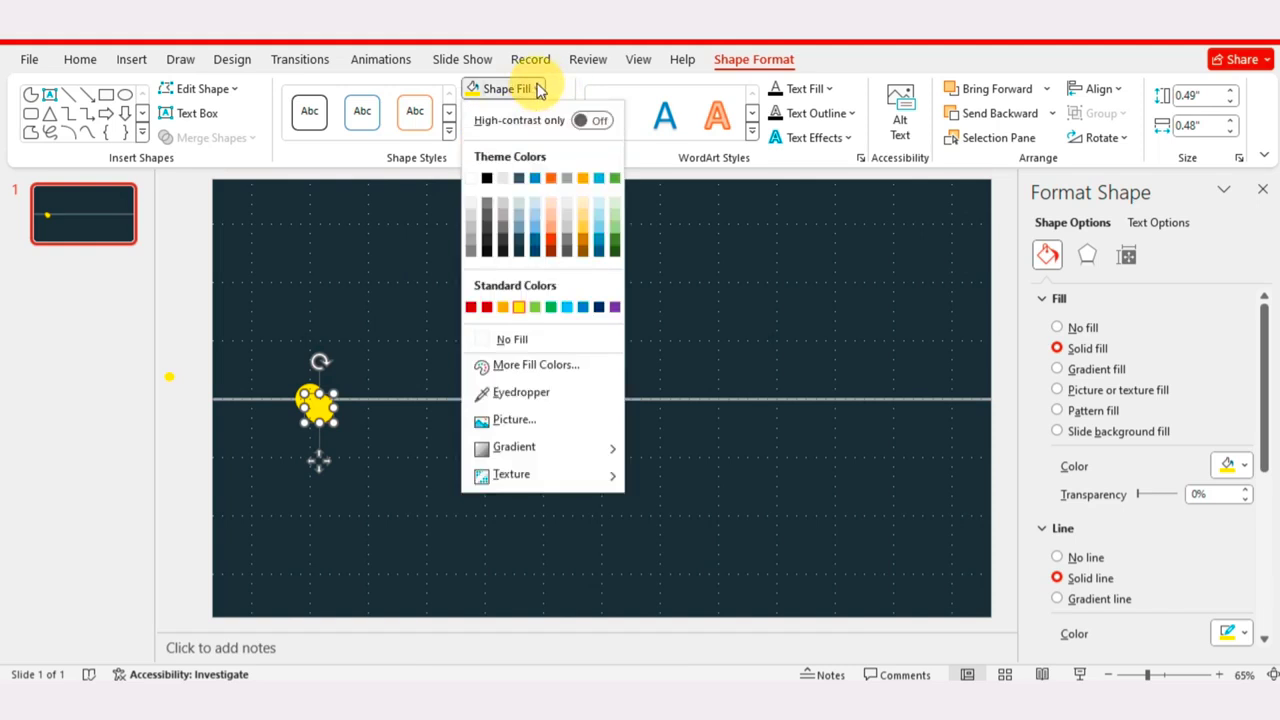
Step: Remove the copy's fill and stretch it into a yellow outline ellipse over the circle
{"action": "left_click", "coordinate": [508, 337]}
{"action": "left_click", "coordinate": [487, 345]}
{"action": "left_click", "coordinate": [333, 426]}
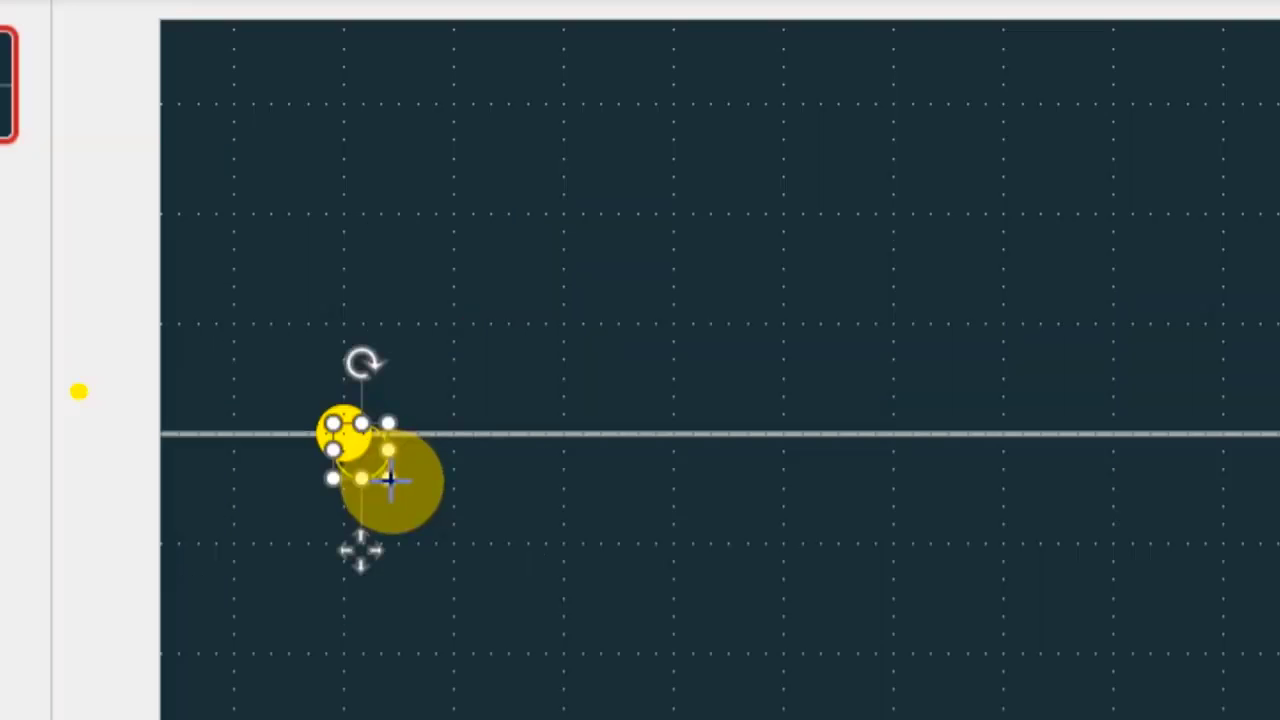
{"action": "left_click_drag", "start_coordinate": [334, 426], "coordinate": [345, 424]}
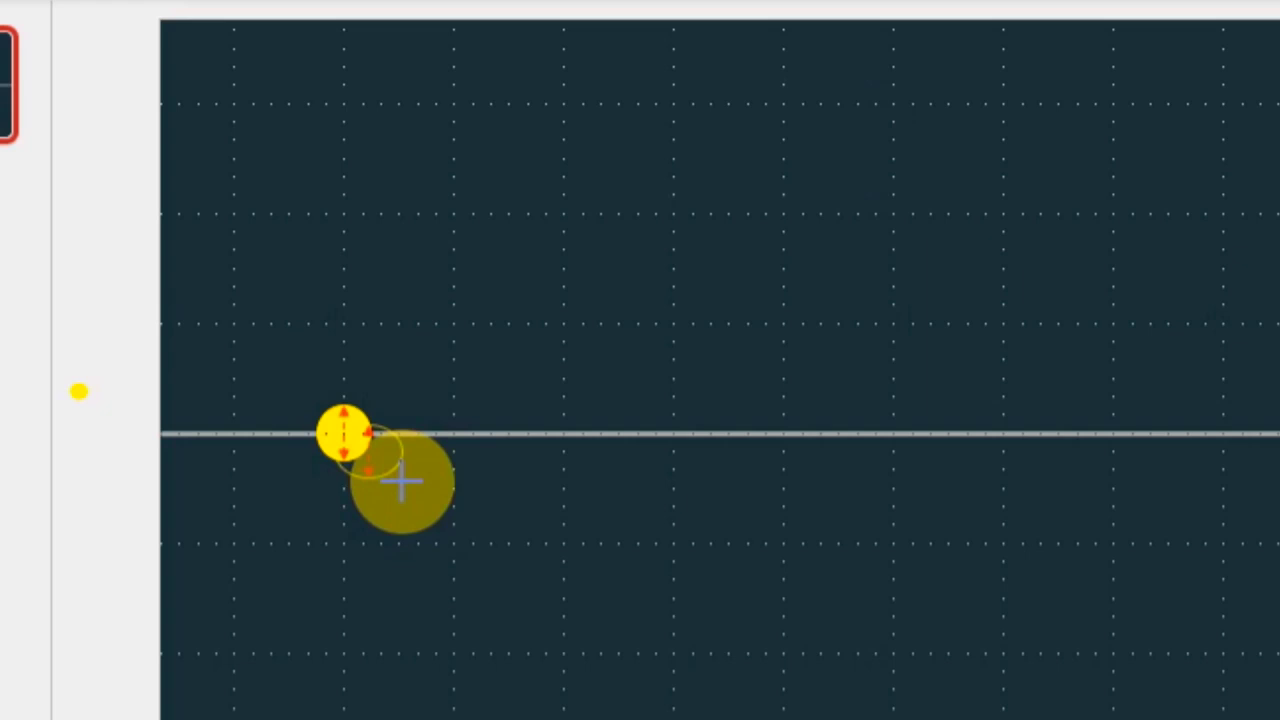
{"action": "mouse_move", "coordinate": [413, 478]}
{"action": "left_mouse_down"}
{"action": "mouse_move", "coordinate": [386, 428]}
{"action": "mouse_move", "coordinate": [356, 414]}
{"action": "left_mouse_up"}
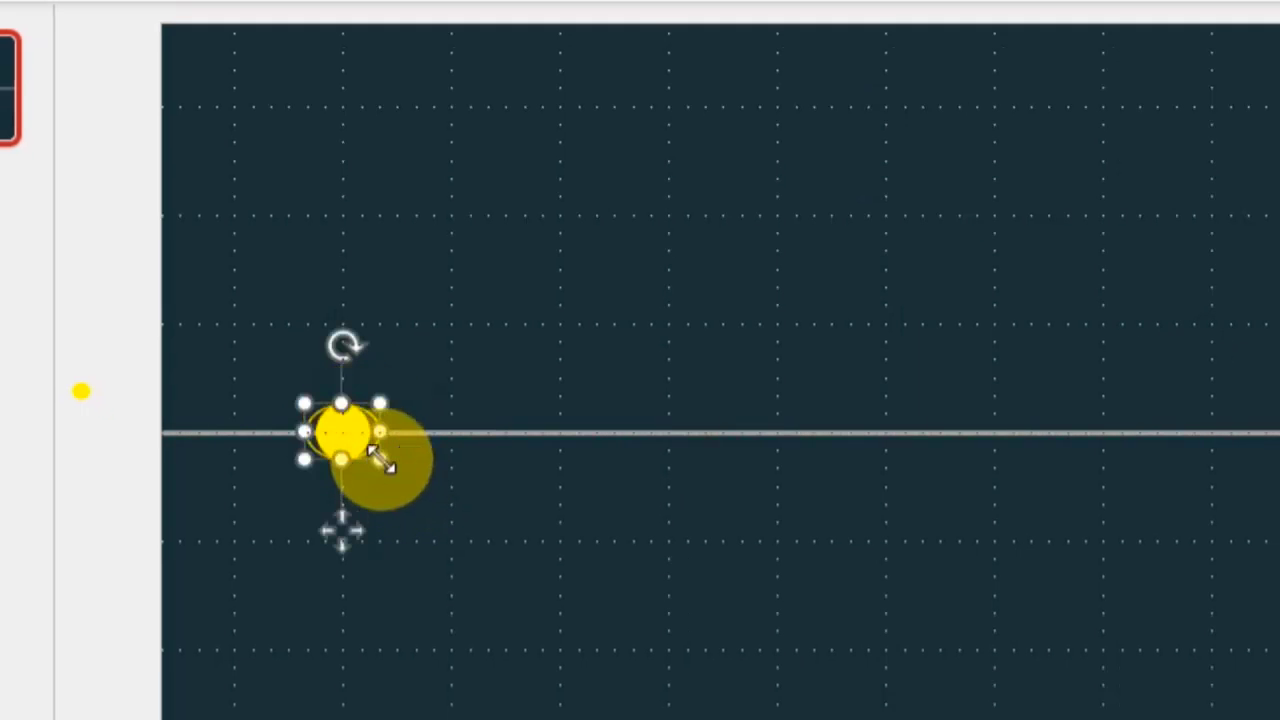
{"action": "left_click", "coordinate": [421, 448]}
Step: Widen the ellipse further and centre it around the yellow circle as a ring
{"action": "left_click", "coordinate": [374, 434]}
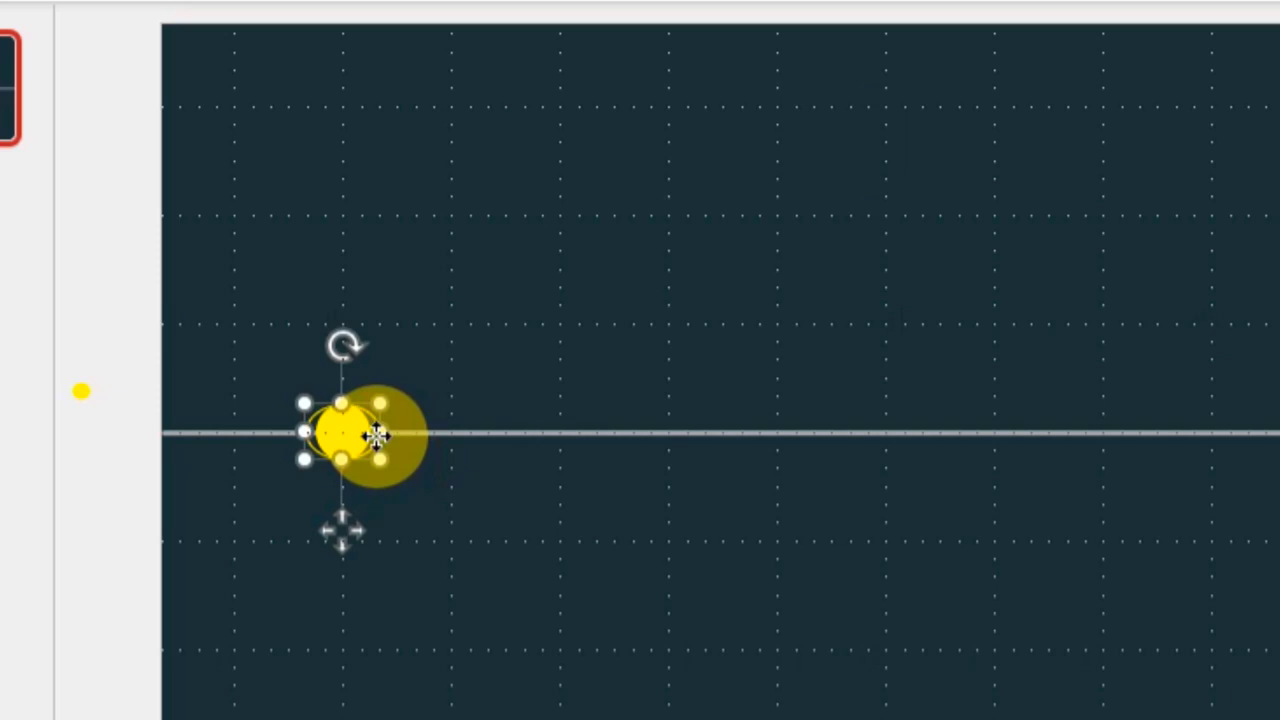
{"action": "mouse_move", "coordinate": [400, 474]}
{"action": "left_mouse_down"}
{"action": "mouse_move", "coordinate": [418, 490]}
{"action": "mouse_move", "coordinate": [420, 478]}
{"action": "left_mouse_up"}
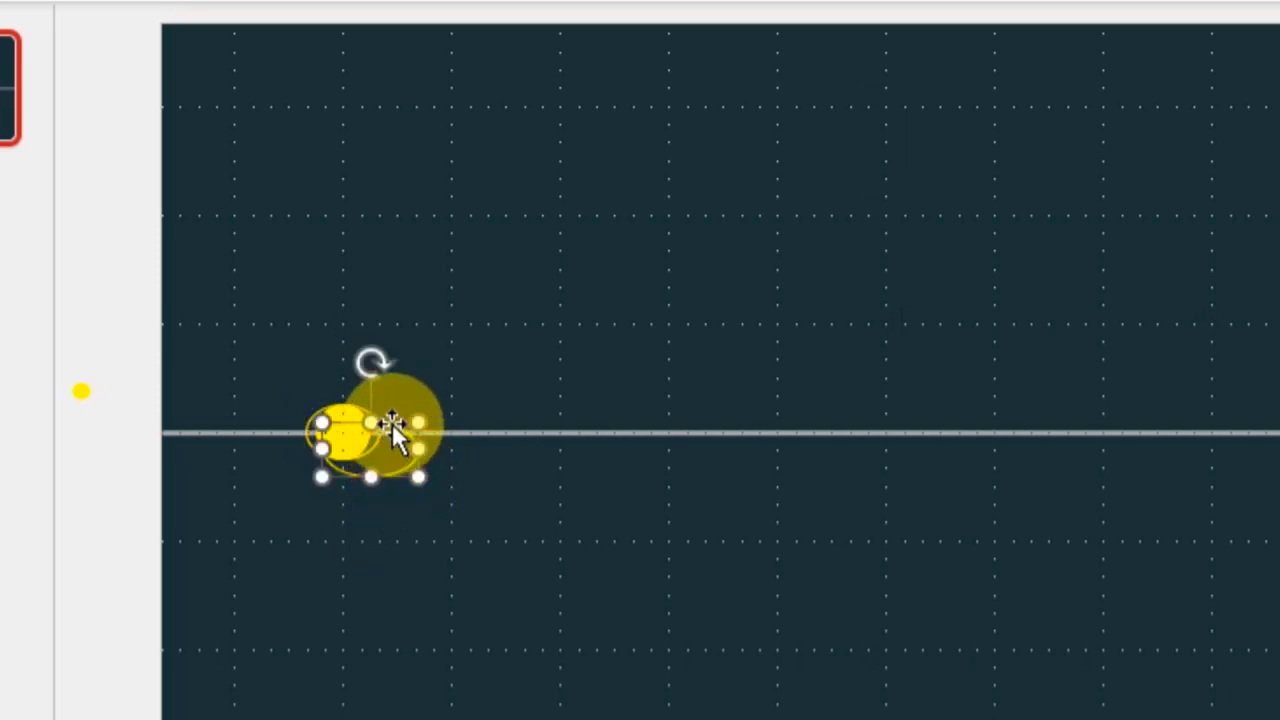
{"action": "left_click_drag", "start_coordinate": [392, 423], "coordinate": [365, 405]}
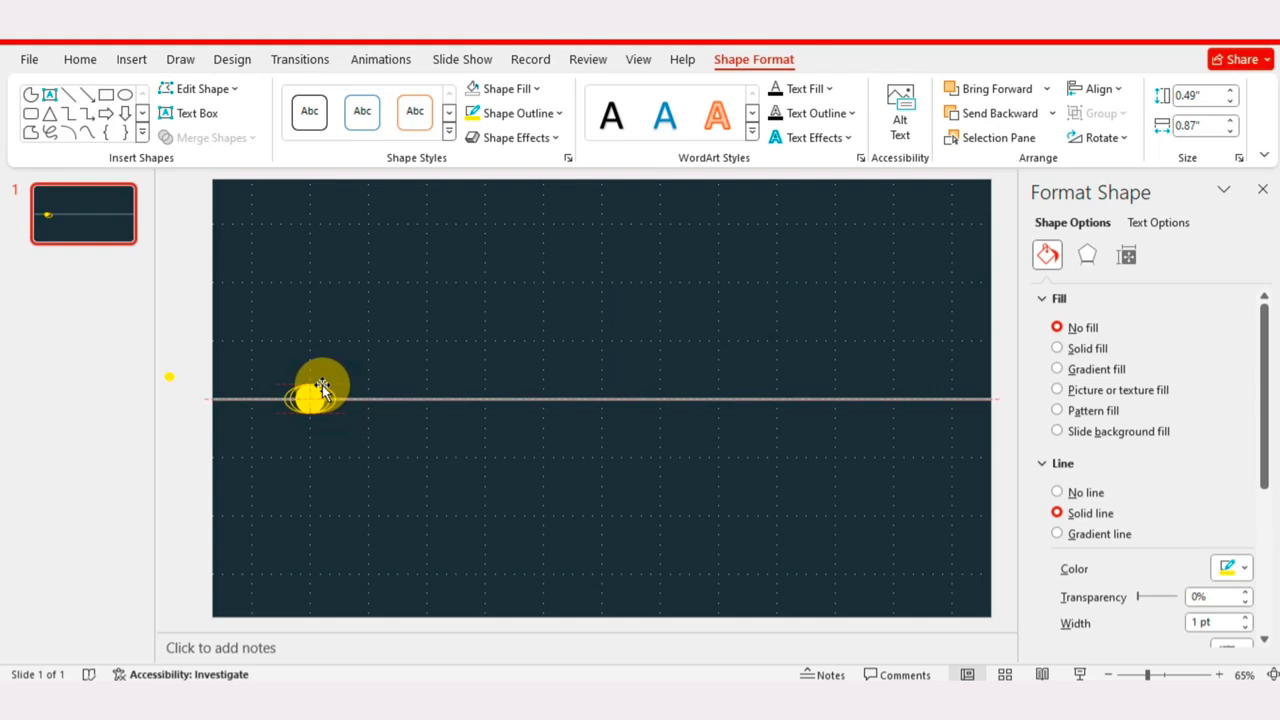
{"action": "left_click", "coordinate": [344, 382]}
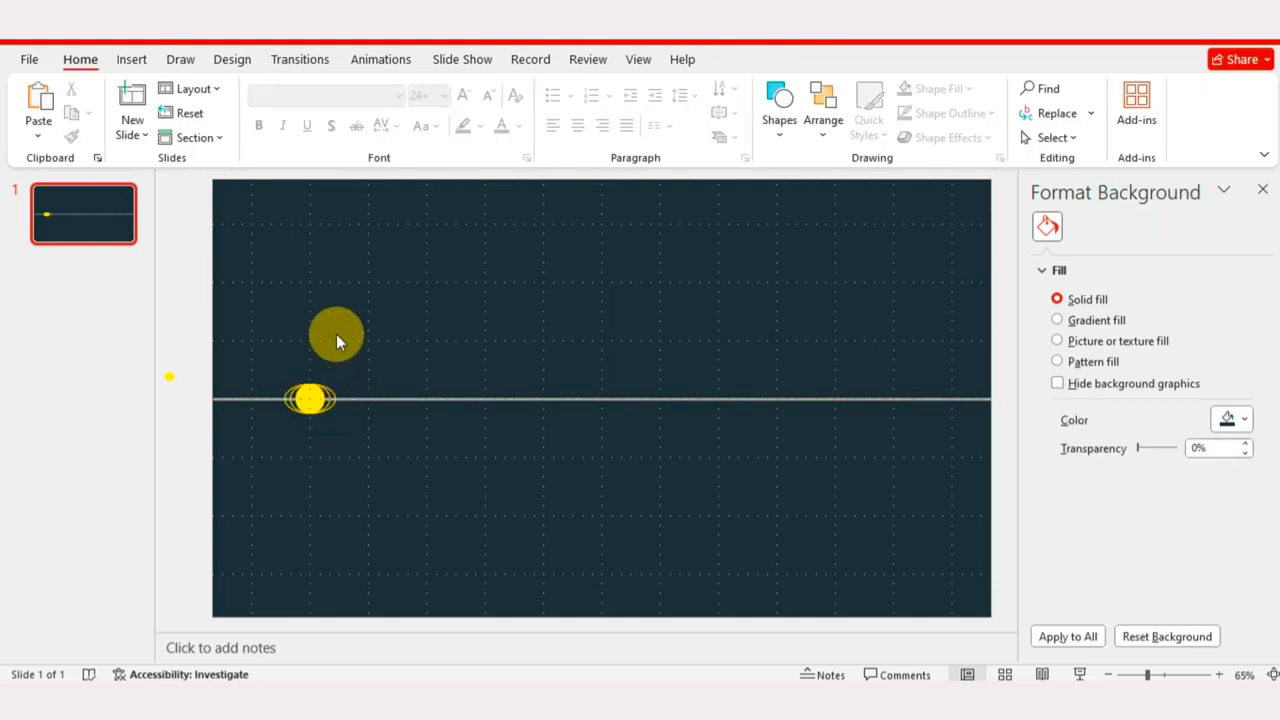
Step: Add another unfilled ring around the planet and move the ringed planet onto the timeline
{"action": "left_click", "coordinate": [132, 60]}
{"action": "left_click", "coordinate": [318, 105]}
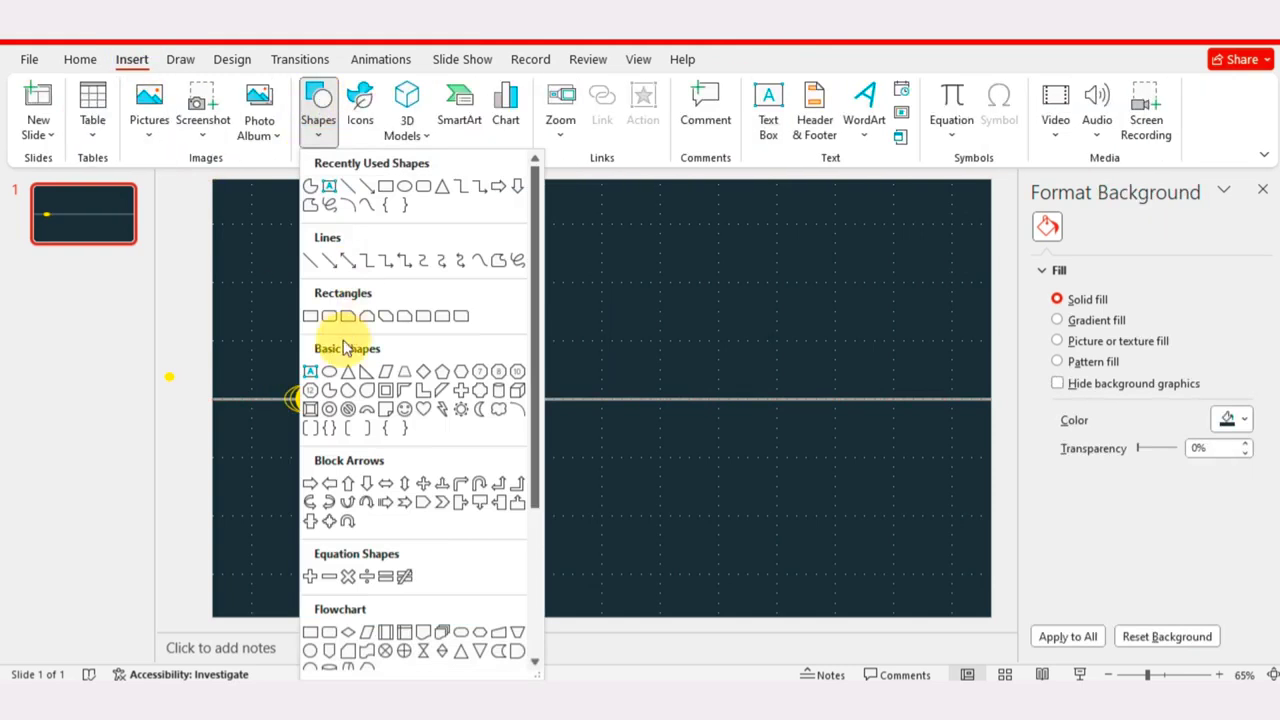
{"action": "left_click", "coordinate": [330, 374]}
{"action": "left_click_drag", "start_coordinate": [282, 365], "coordinate": [336, 421]}
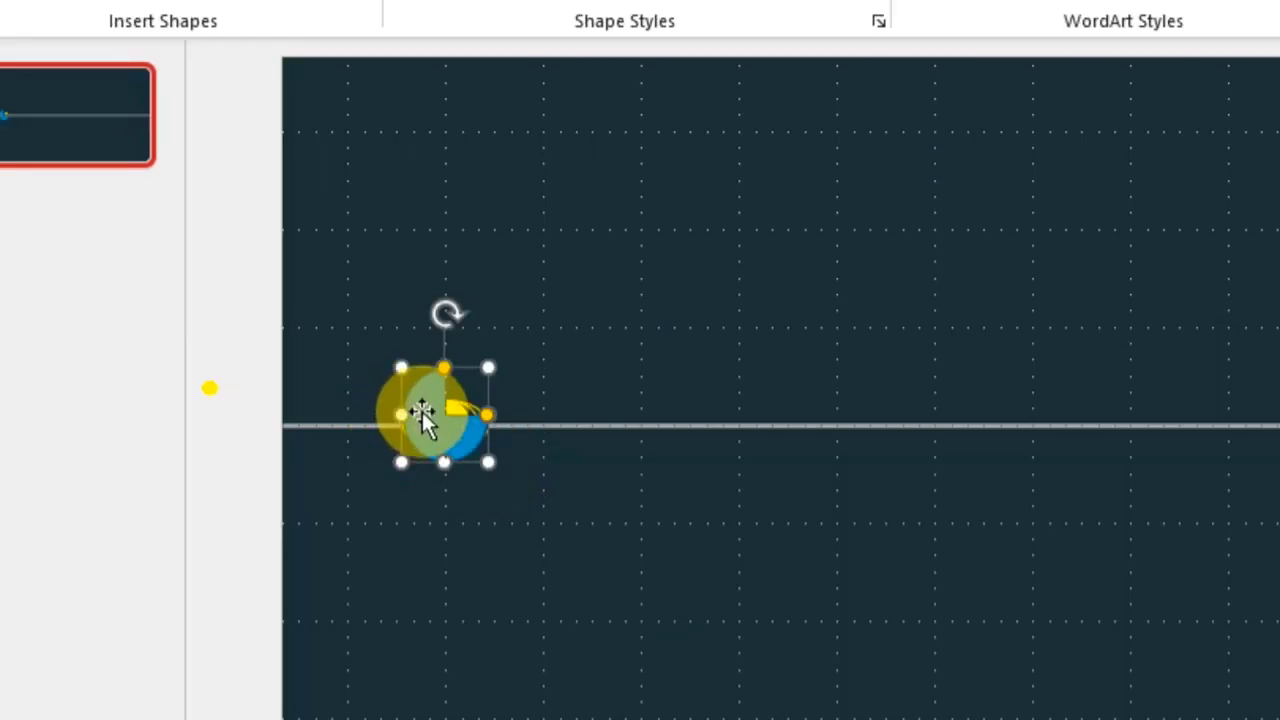
{"action": "mouse_move", "coordinate": [421, 409]}
{"action": "left_mouse_down"}
{"action": "mouse_move", "coordinate": [414, 429]}
{"action": "mouse_move", "coordinate": [386, 420]}
{"action": "left_mouse_up"}
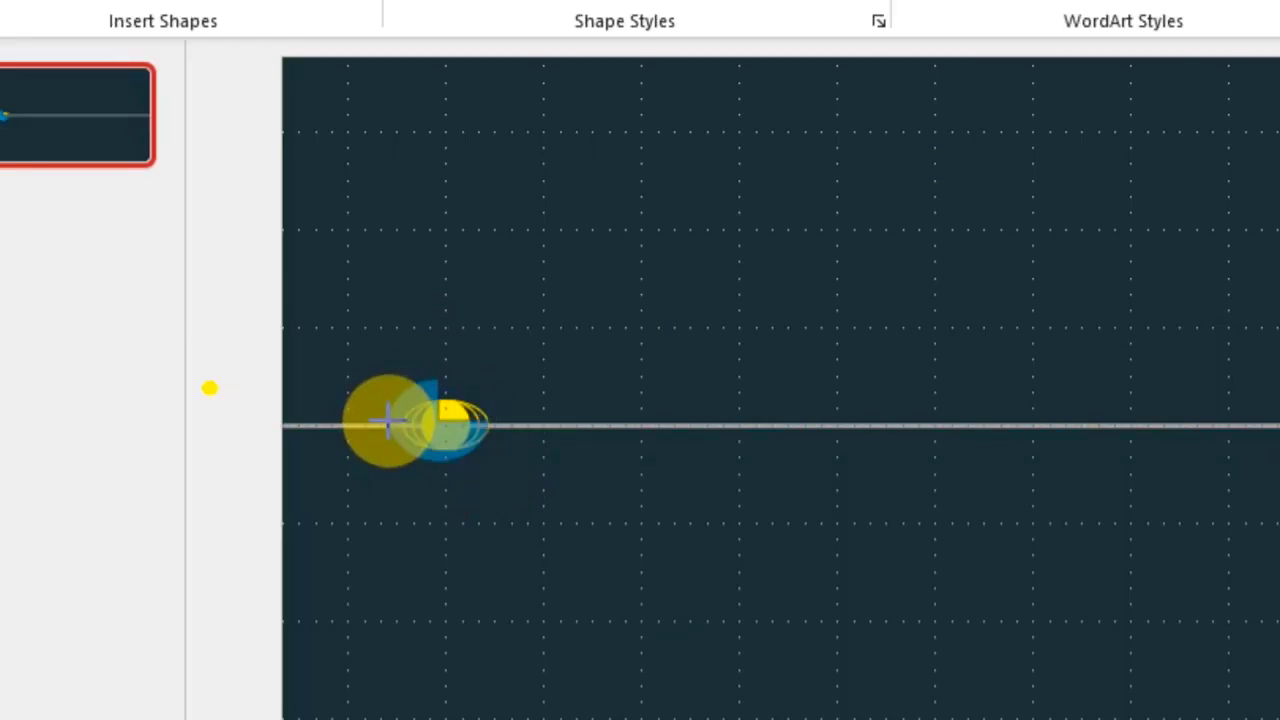
{"action": "left_click", "coordinate": [473, 90]}
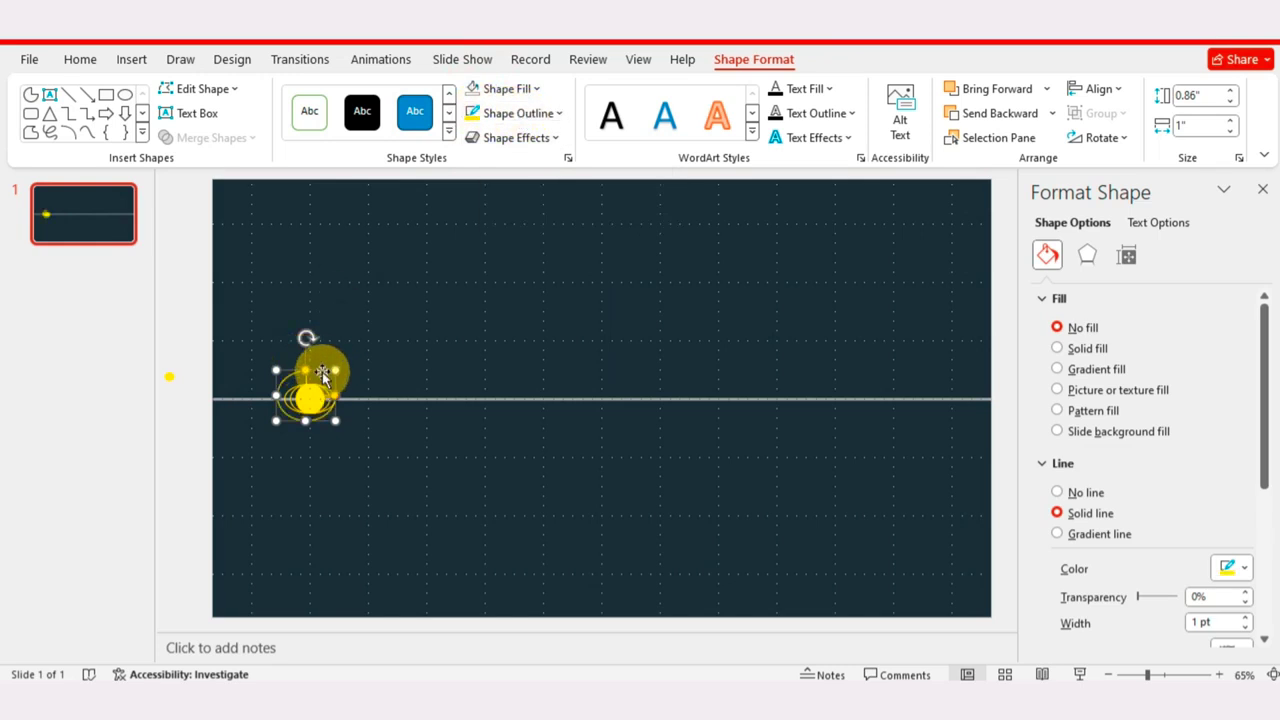
{"action": "mouse_move", "coordinate": [322, 372]}
{"action": "left_mouse_down"}
{"action": "mouse_move", "coordinate": [312, 430]}
{"action": "mouse_move", "coordinate": [302, 376]}
{"action": "left_mouse_up"}
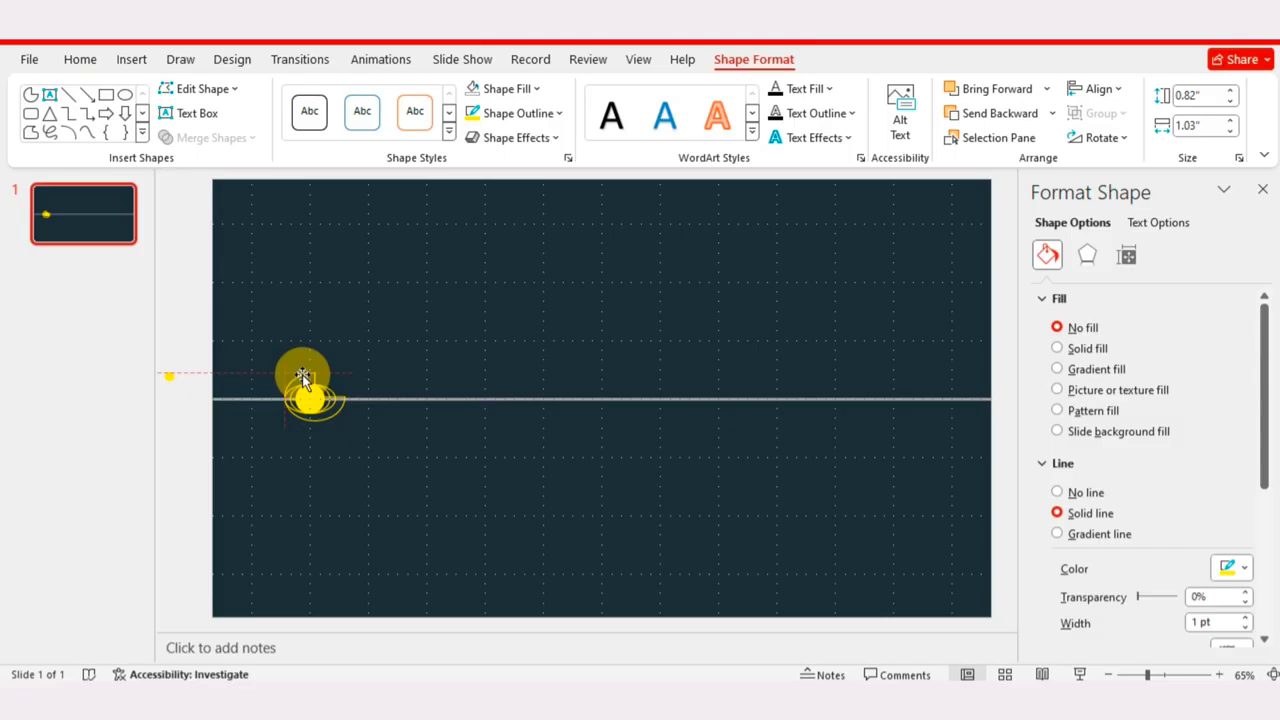
Step: Draw a vertical line rising from the planet and set its height to 1.3"
{"action": "left_click", "coordinate": [380, 397]}
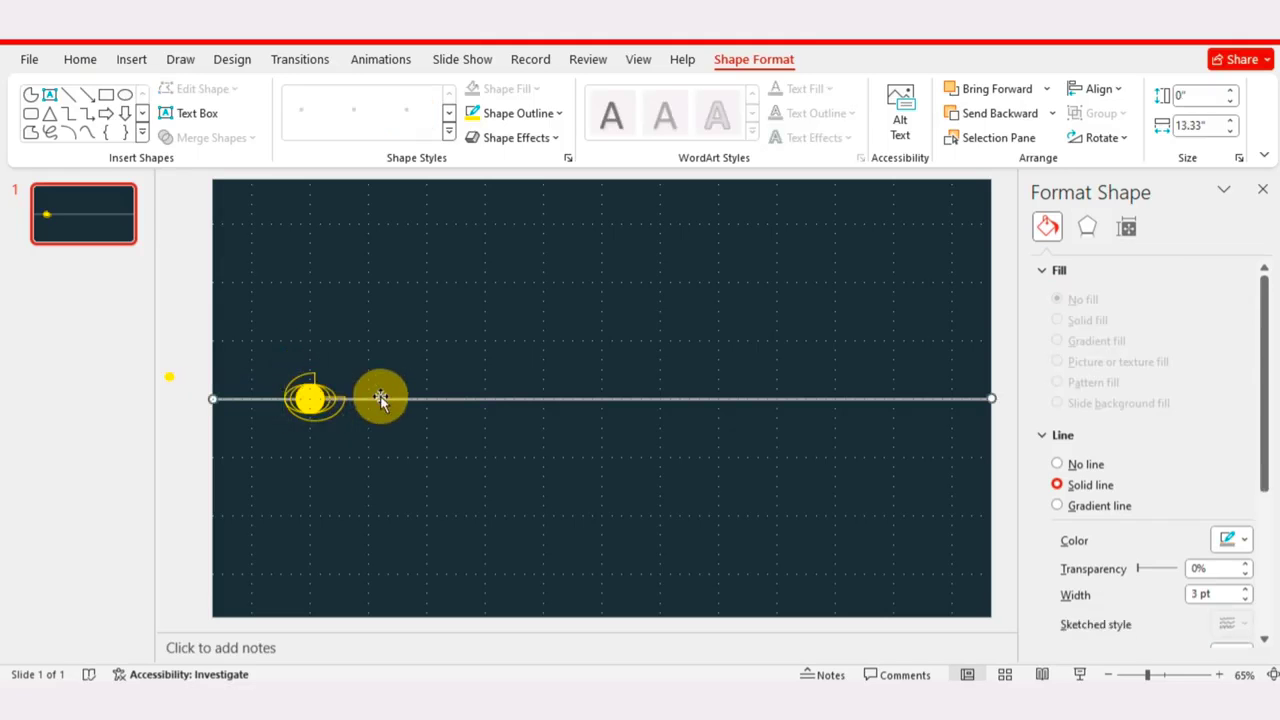
{"action": "left_click", "coordinate": [133, 60]}
{"action": "left_click", "coordinate": [317, 105]}
{"action": "left_click", "coordinate": [330, 180]}
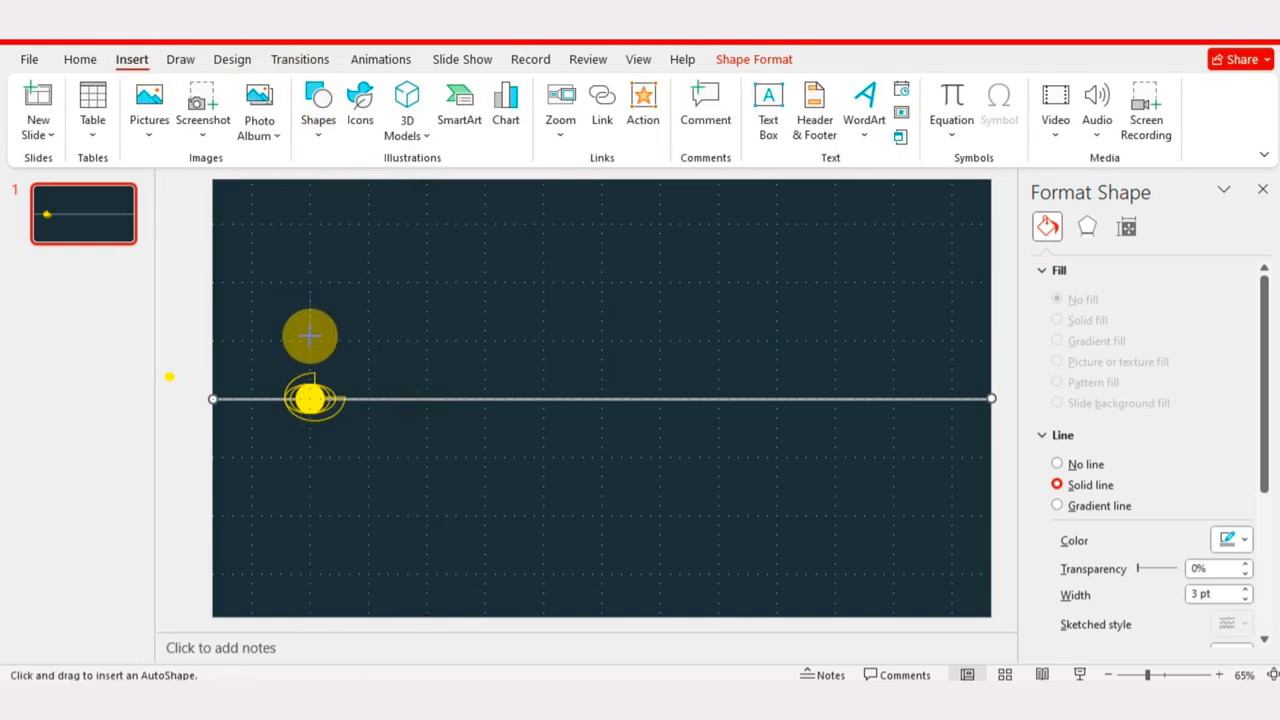
{"action": "mouse_move", "coordinate": [309, 336]}
{"action": "left_mouse_down"}
{"action": "mouse_move", "coordinate": [310, 372]}
{"action": "mouse_move", "coordinate": [312, 295]}
{"action": "left_mouse_up"}
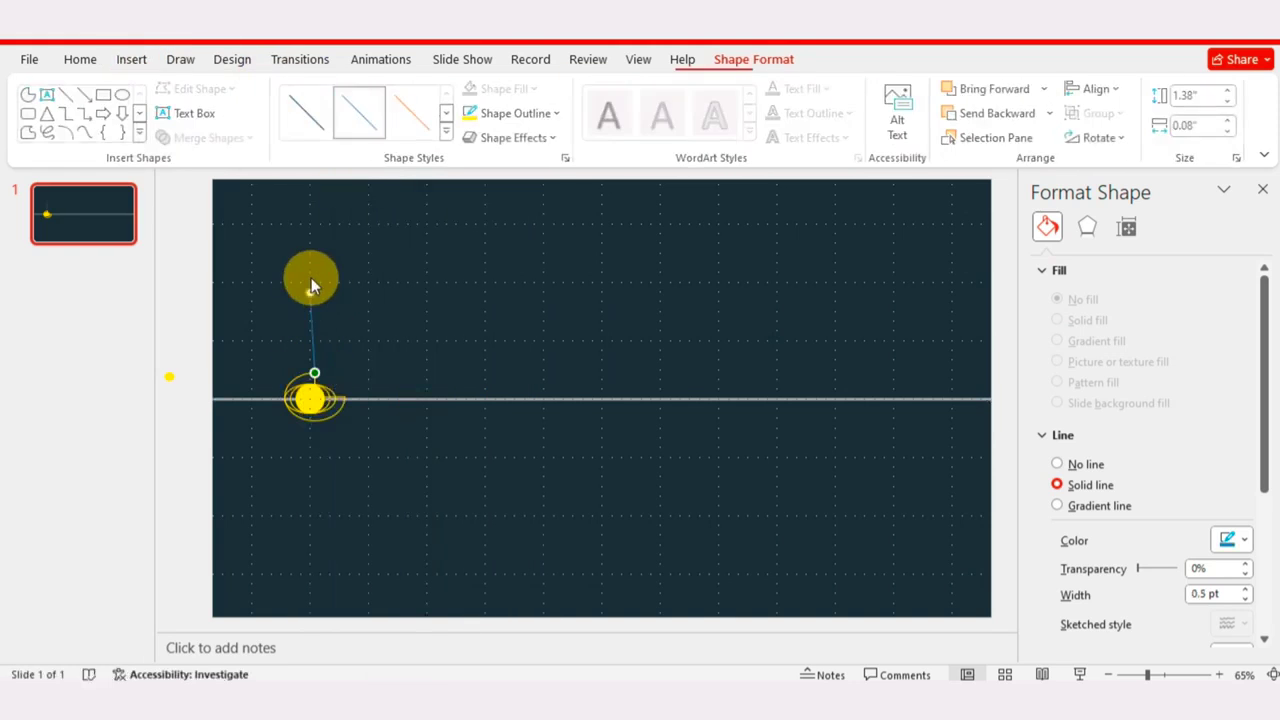
{"action": "left_click", "coordinate": [346, 298]}
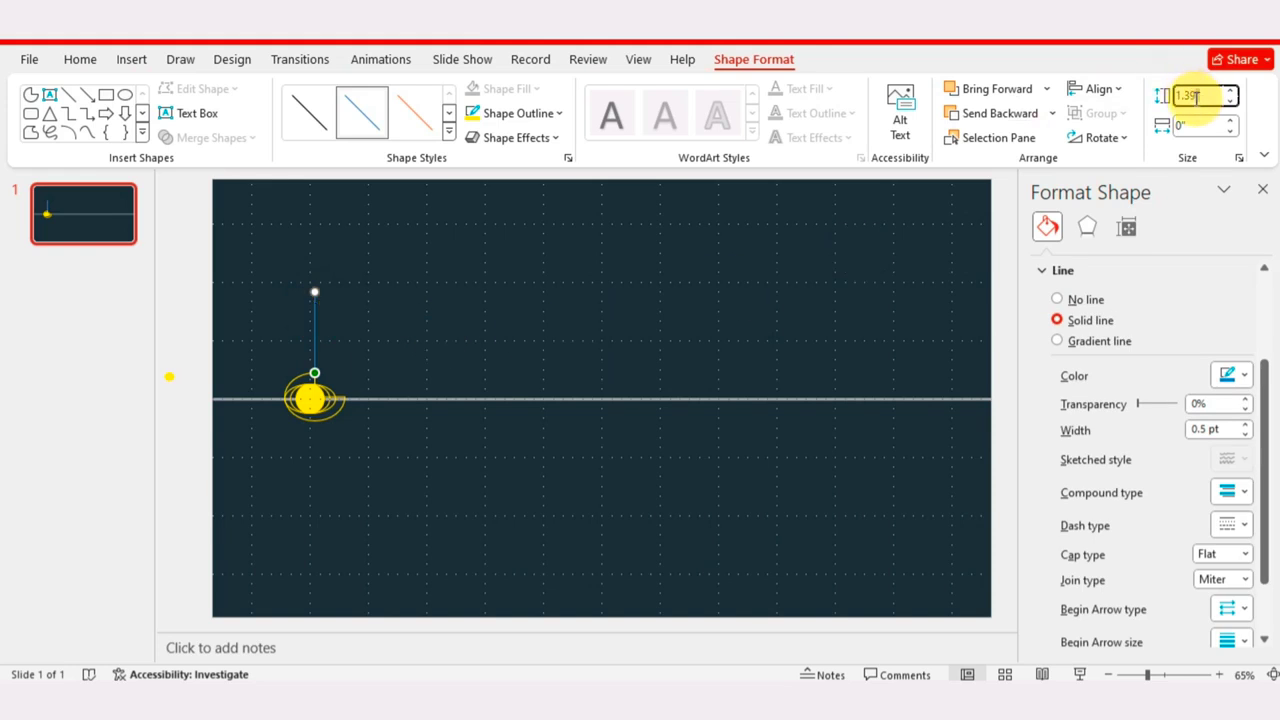
{"action": "left_click", "coordinate": [546, 294]}
Step: Colour the vertical line yellow
{"action": "left_click", "coordinate": [314, 323]}
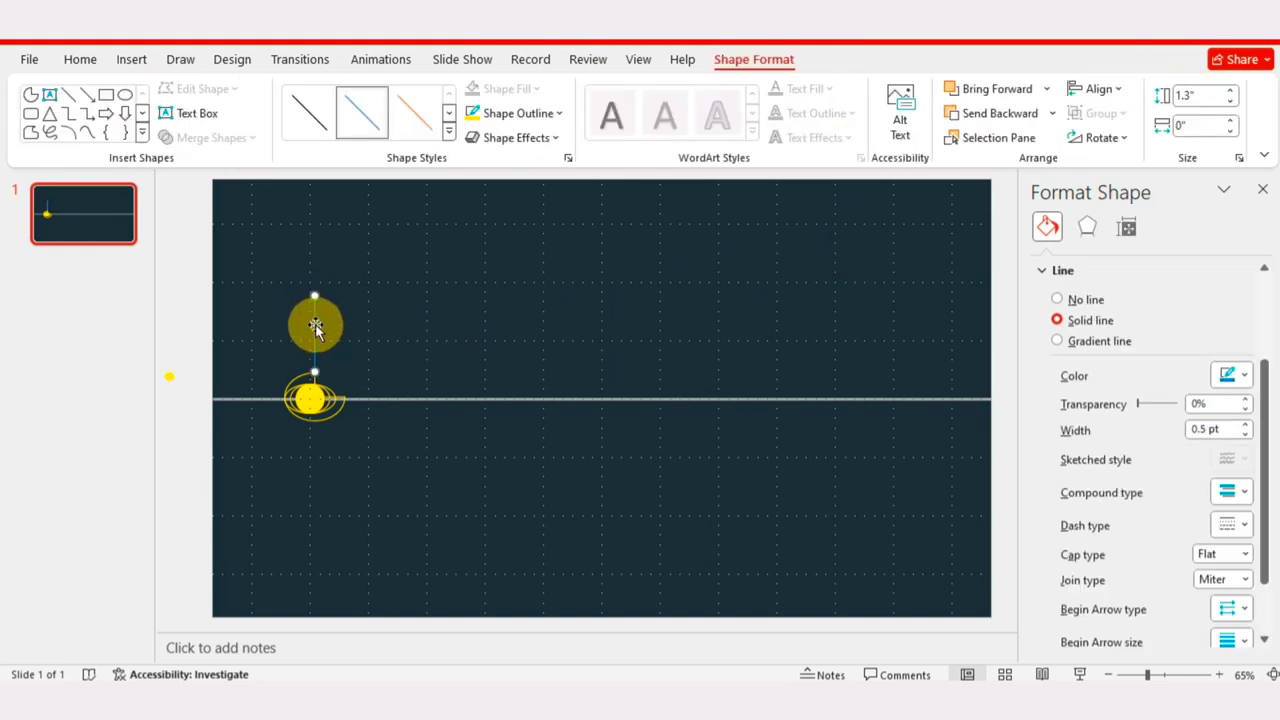
{"action": "left_click", "coordinate": [463, 335]}
{"action": "left_click", "coordinate": [314, 320]}
{"action": "left_click", "coordinate": [1230, 375]}
{"action": "left_click", "coordinate": [1224, 462]}
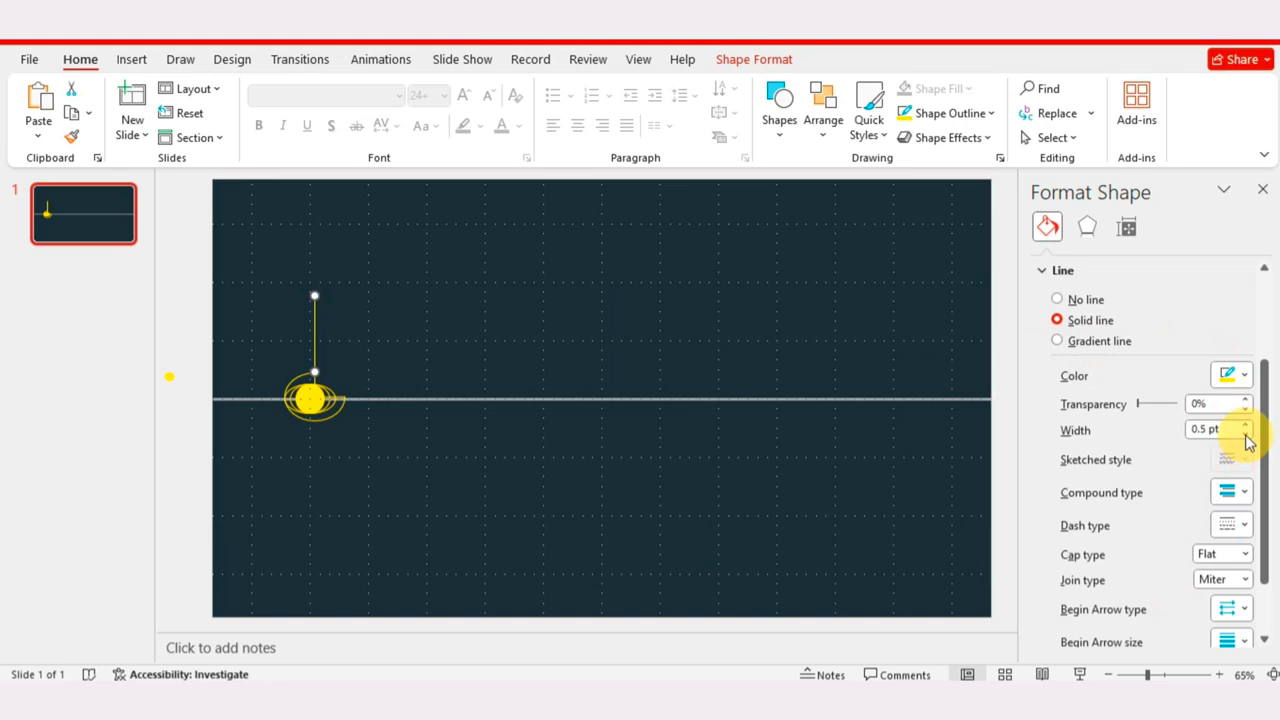
{"action": "left_click", "coordinate": [546, 394]}
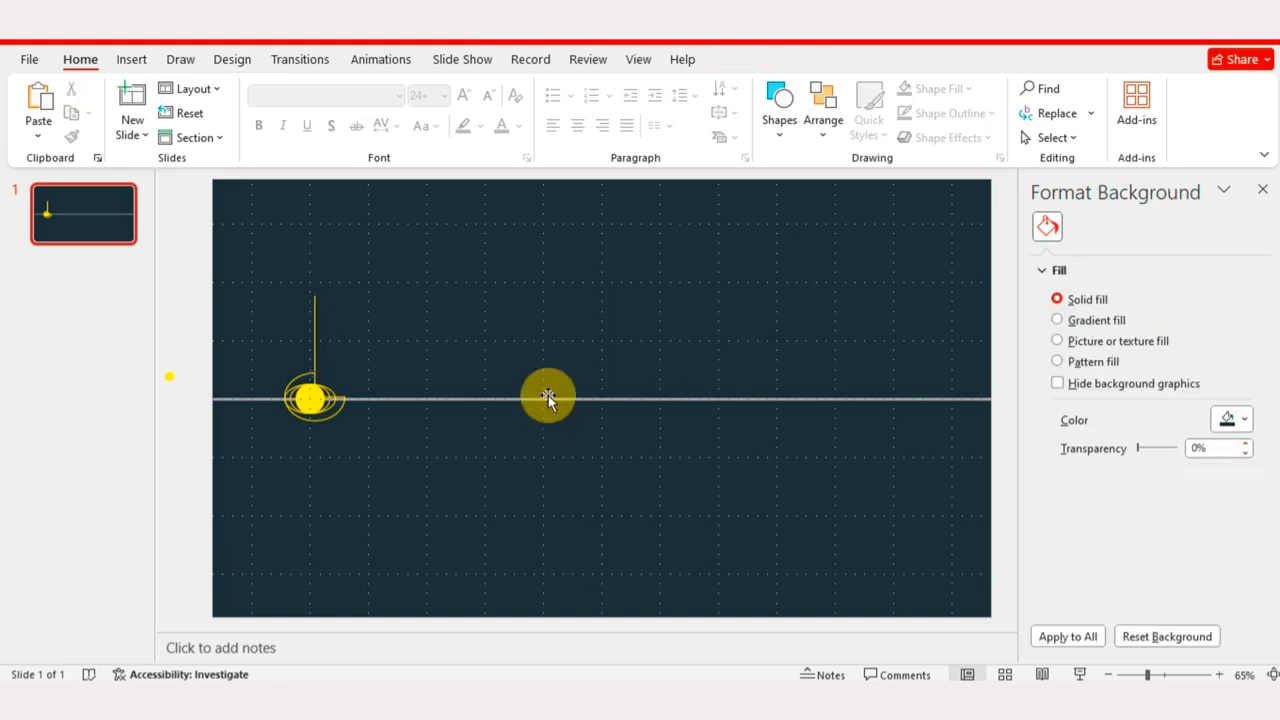
Step: Place the small yellow dot on the stem's top and select dot, line and planet together
{"action": "left_click", "coordinate": [170, 377]}
{"action": "mouse_move", "coordinate": [179, 326]}
{"action": "left_mouse_down"}
{"action": "mouse_move", "coordinate": [319, 234]}
{"action": "mouse_move", "coordinate": [349, 254]}
{"action": "left_mouse_up"}
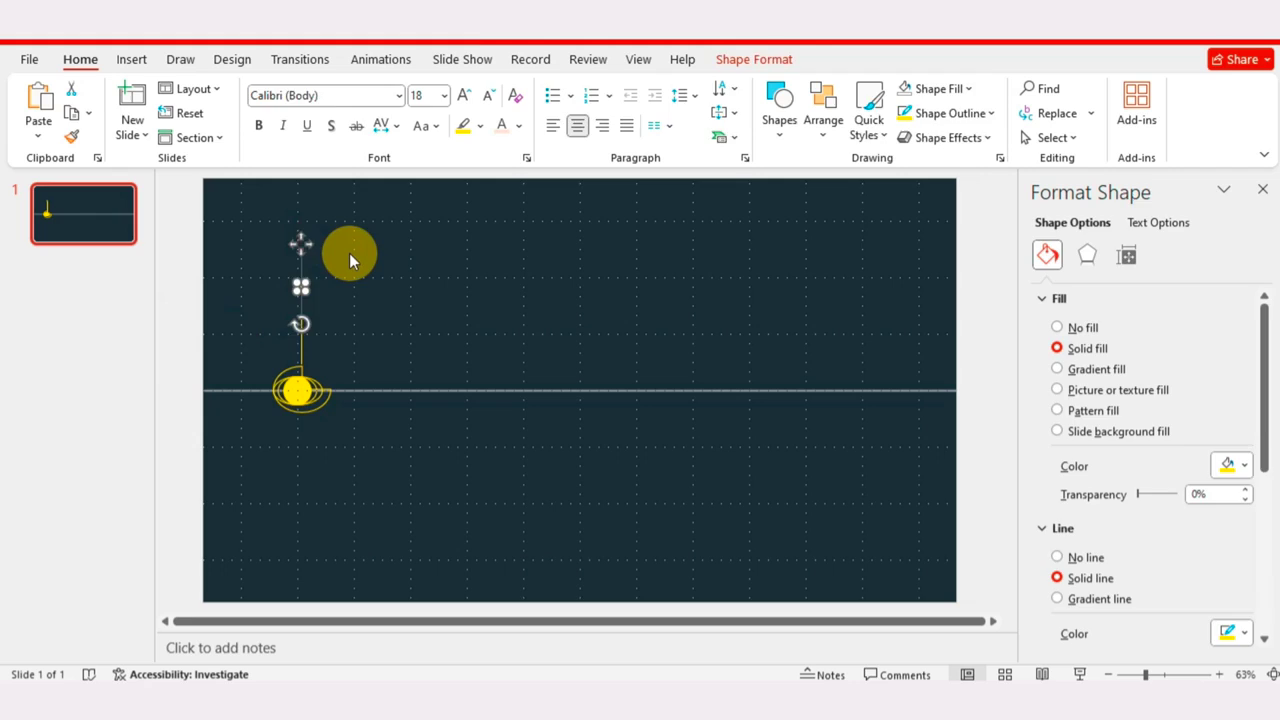
{"action": "key", "text": "Escape"}
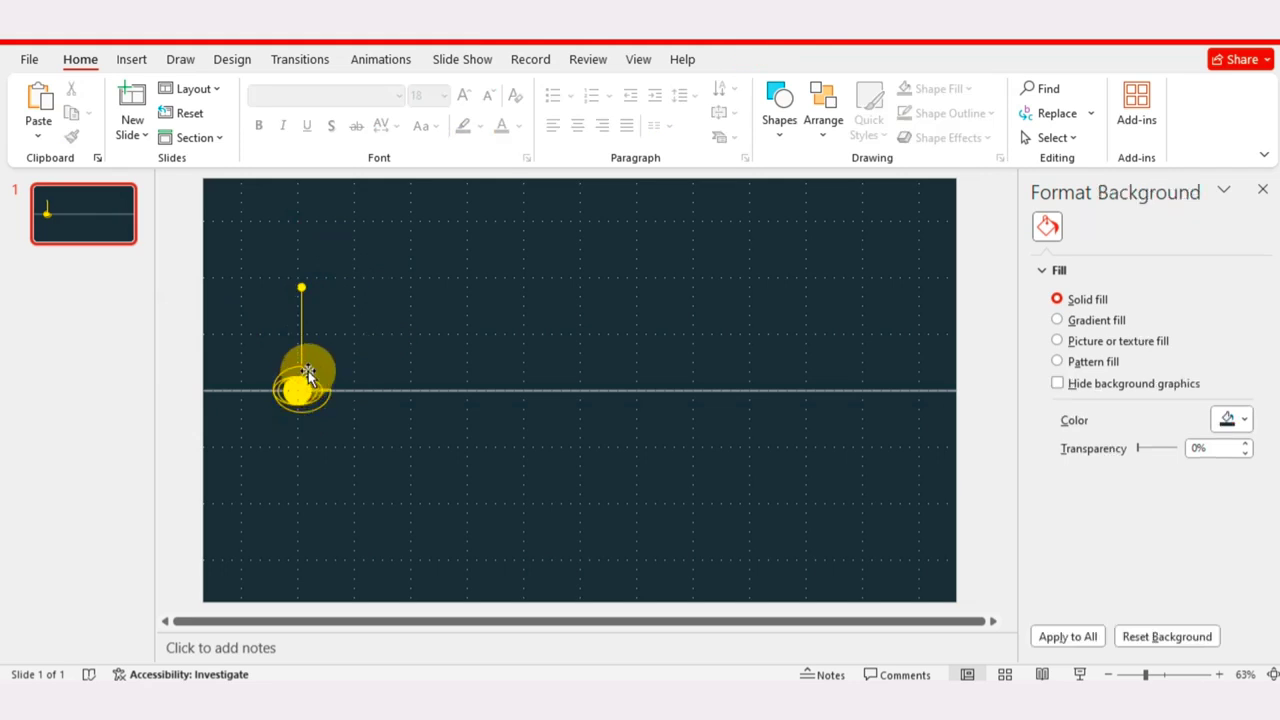
{"action": "left_click_drag", "start_coordinate": [265, 275], "coordinate": [340, 436]}
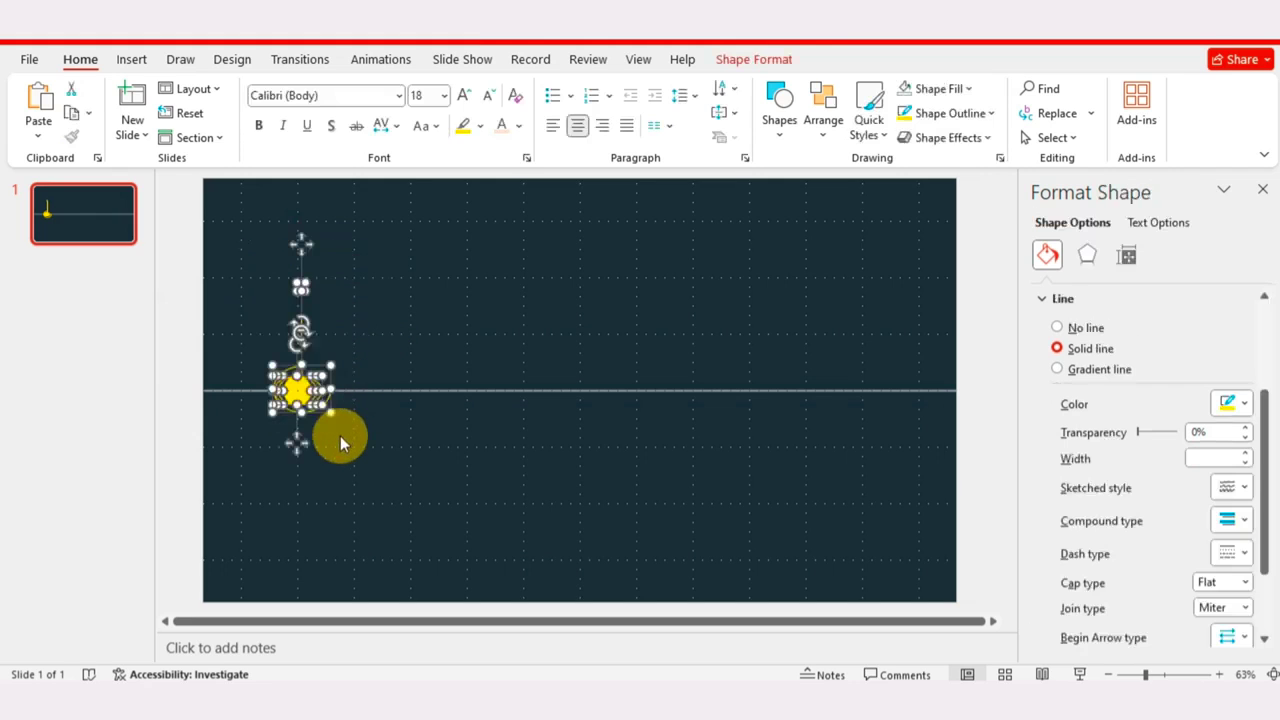
{"action": "left_click", "coordinate": [755, 59]}
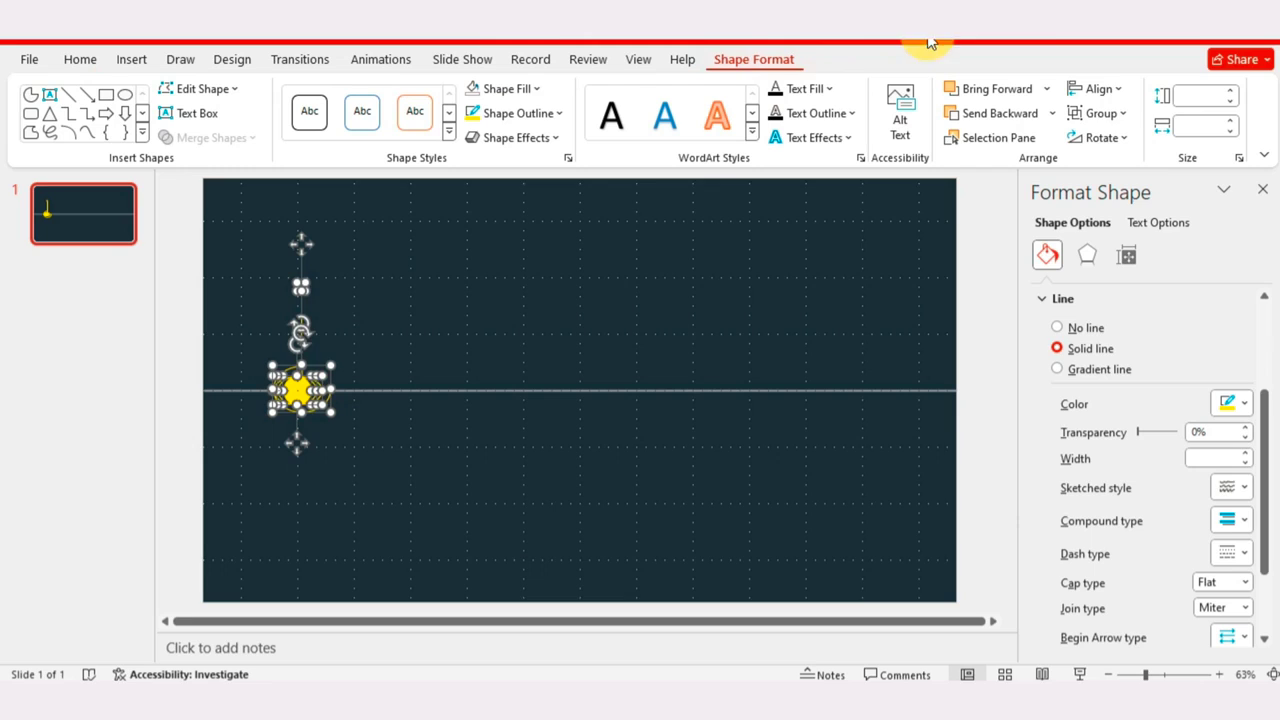
Step: Group the marker and duplicate it into four evenly spaced markers along the timeline
{"action": "left_click", "coordinate": [1100, 113]}
{"action": "left_click", "coordinate": [1105, 147]}
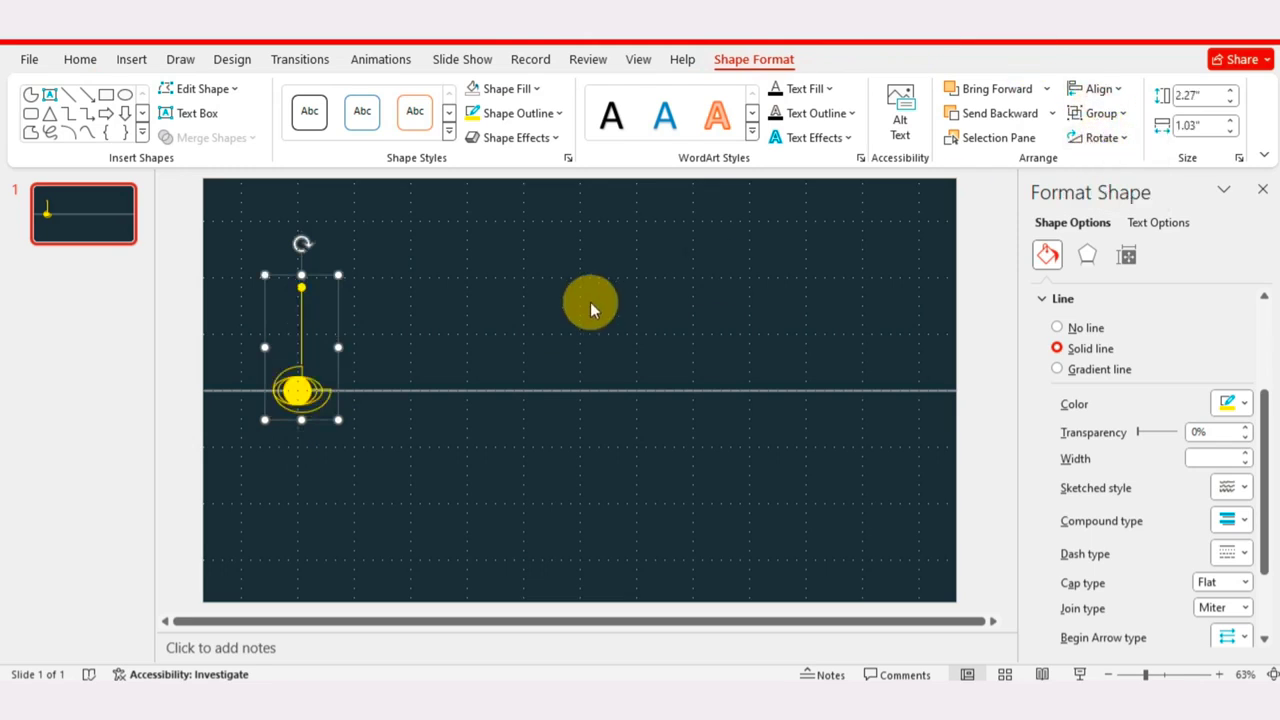
{"action": "left_click_drag", "start_coordinate": [320, 316], "coordinate": [491, 263]}
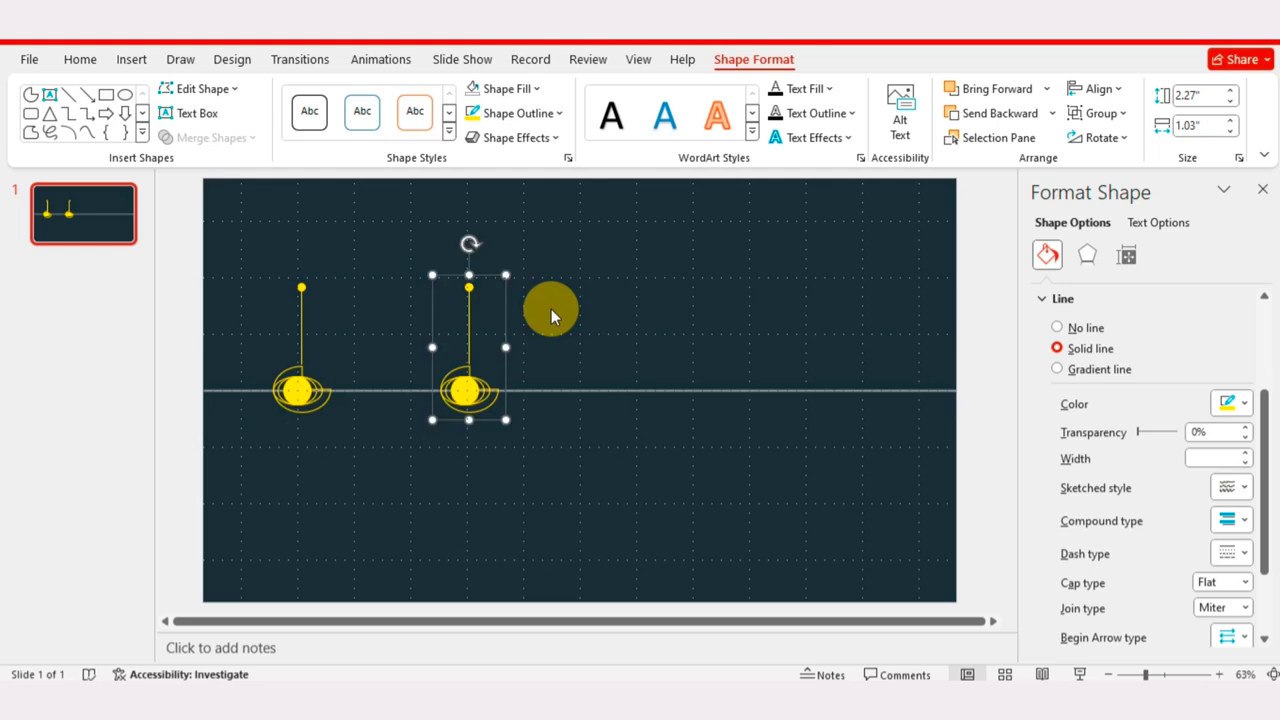
{"action": "key", "text": "ctrl+d"}
{"action": "key", "text": "ctrl+d"}
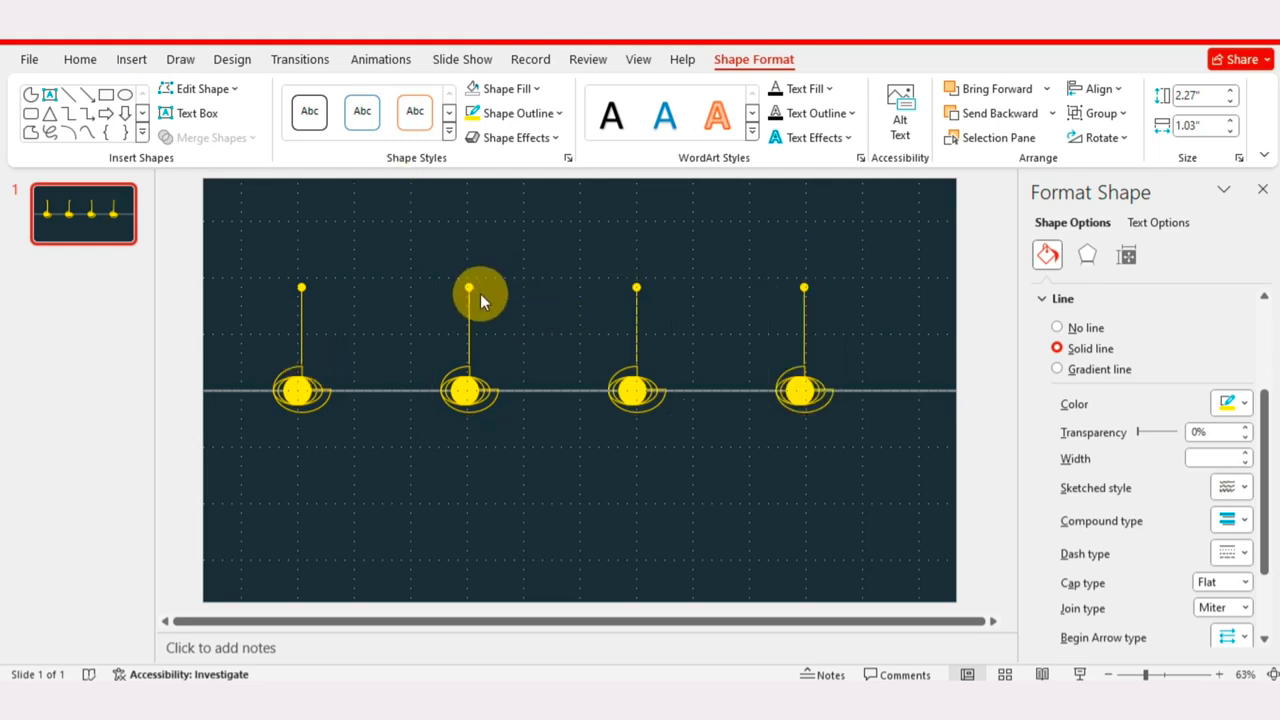
Step: Flip the second and fourth markers below the axis with planets back on the line
{"action": "left_click", "coordinate": [480, 300]}
{"action": "left_click_drag", "start_coordinate": [467, 243], "coordinate": [467, 430]}
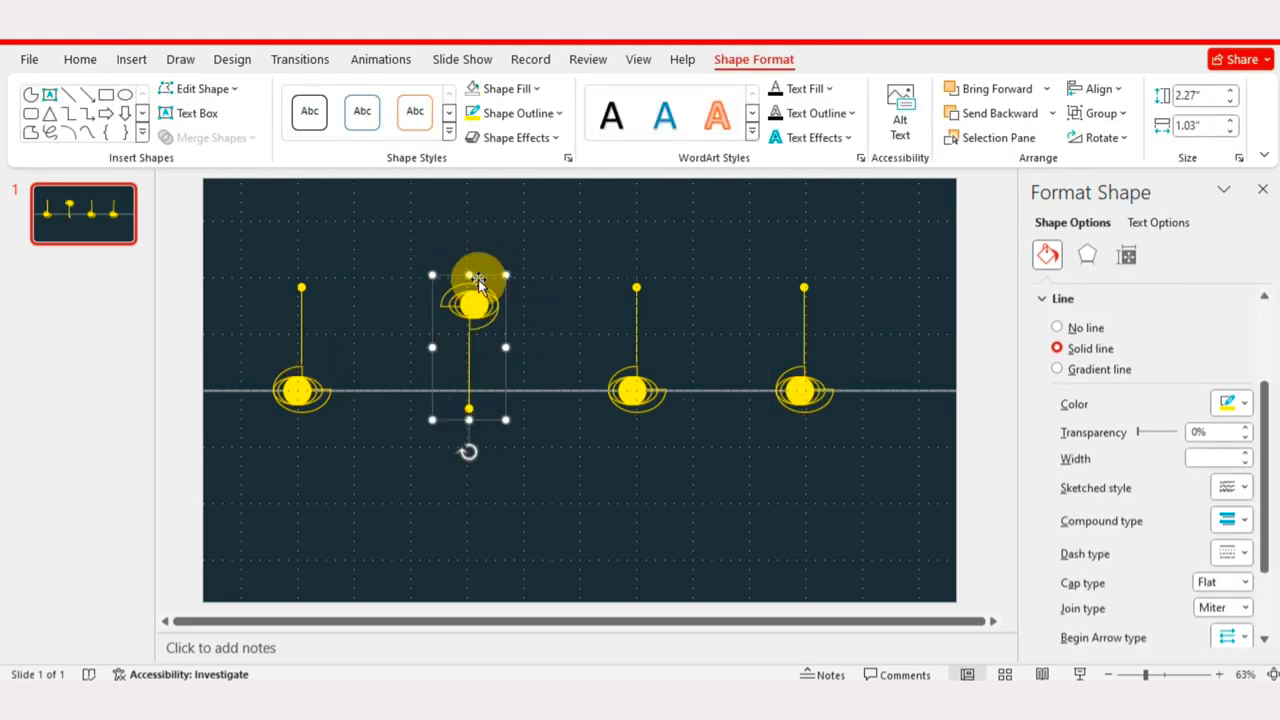
{"action": "left_click_drag", "start_coordinate": [479, 283], "coordinate": [491, 366]}
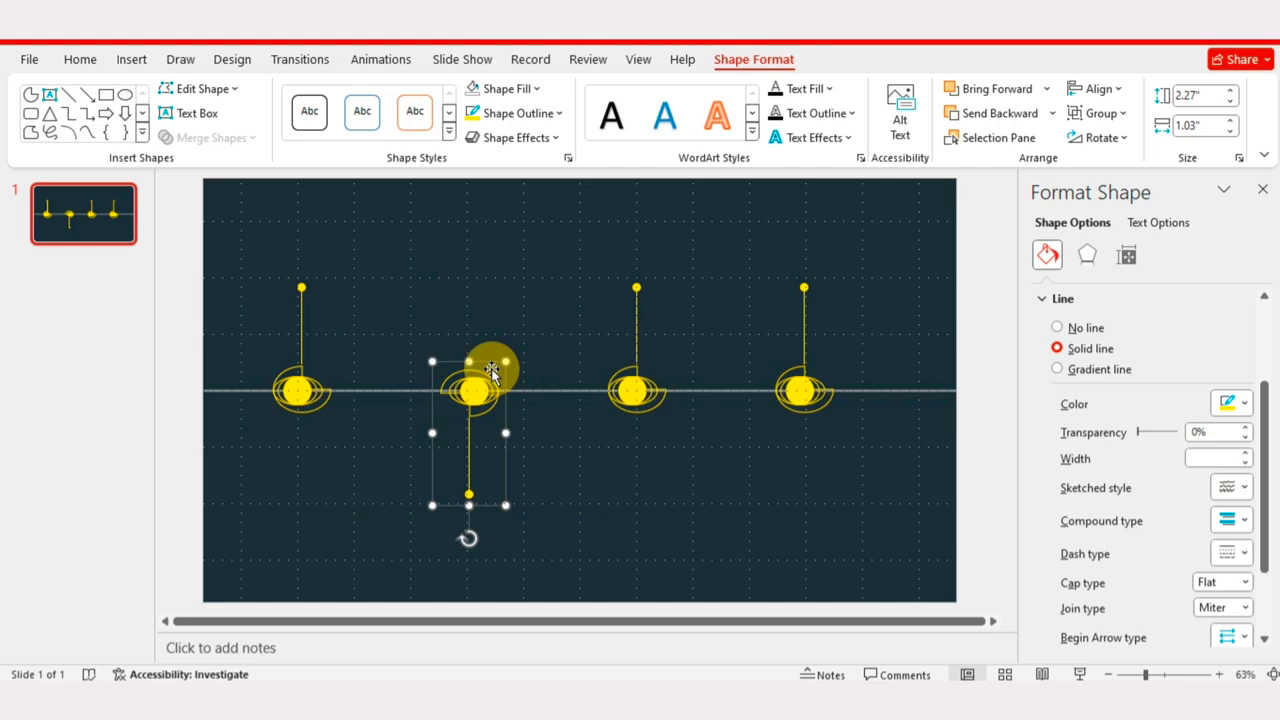
{"action": "mouse_move", "coordinate": [803, 289]}
{"action": "left_mouse_down"}
{"action": "mouse_move", "coordinate": [748, 291]}
{"action": "mouse_move", "coordinate": [800, 429]}
{"action": "left_mouse_up"}
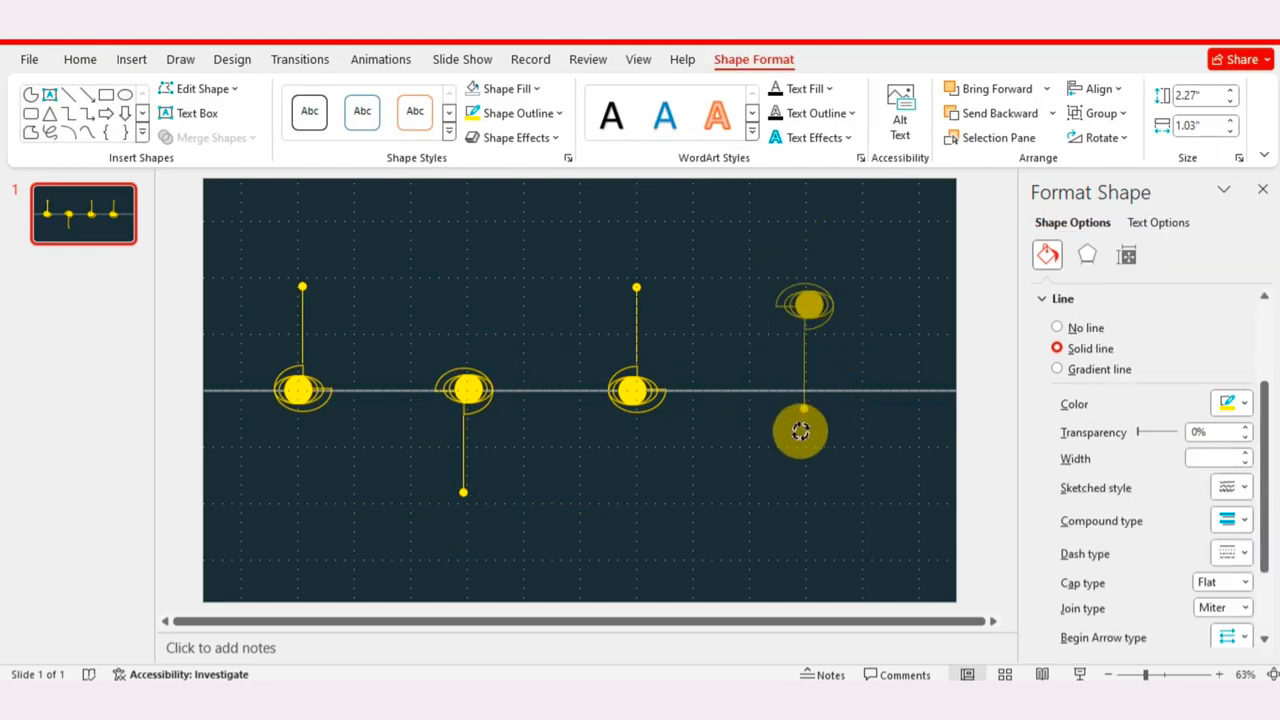
{"action": "left_click_drag", "start_coordinate": [820, 276], "coordinate": [820, 364]}
Step: Hide the dotted gridlines
{"action": "left_click", "coordinate": [860, 300]}
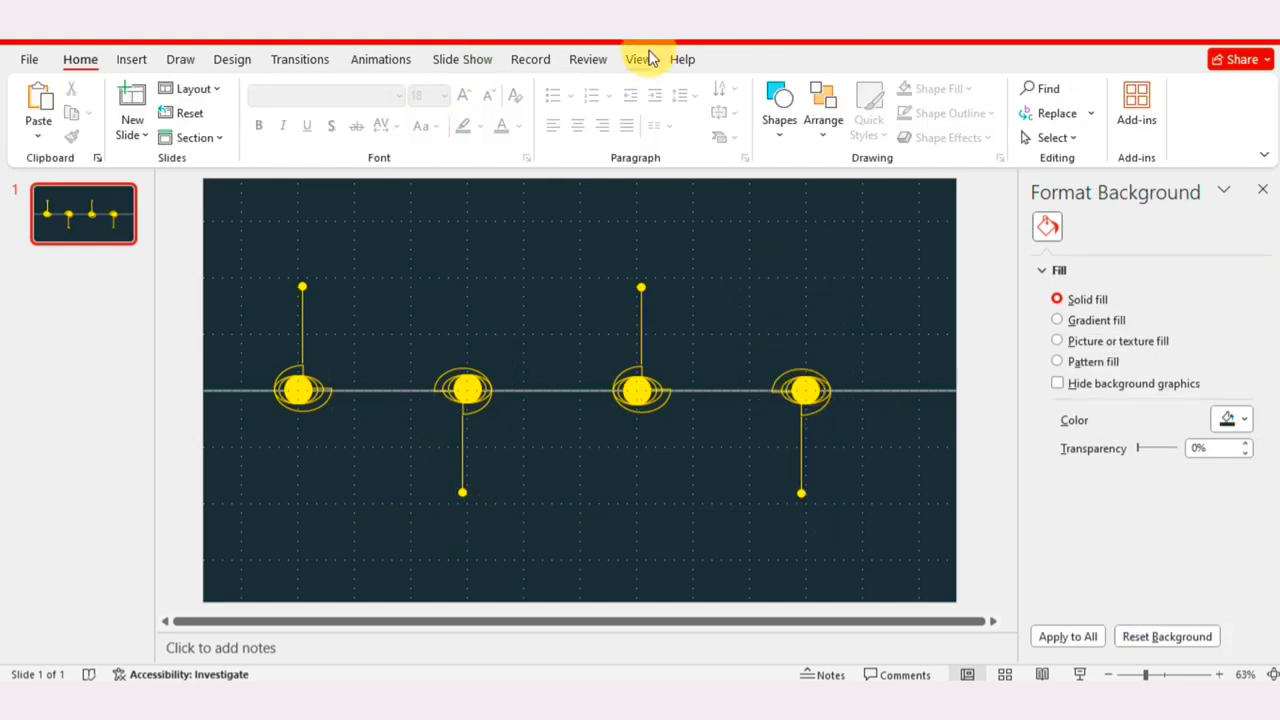
{"action": "left_click", "coordinate": [638, 59]}
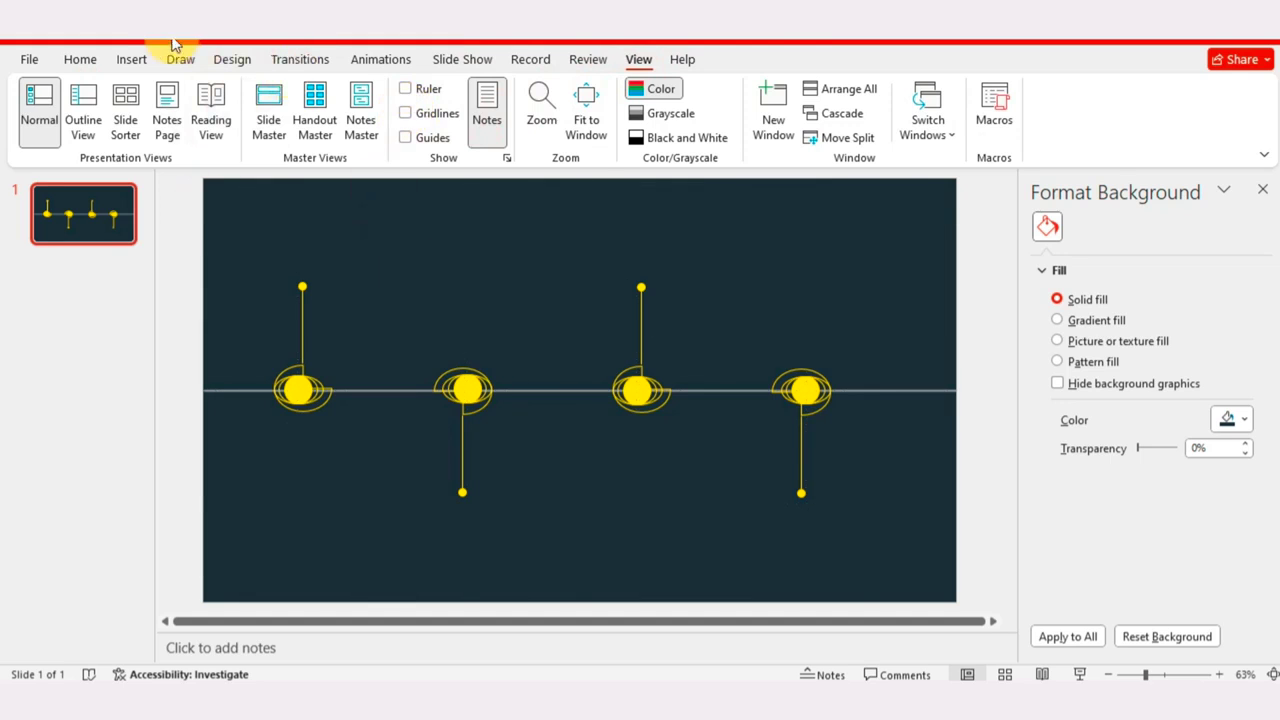
{"action": "left_click", "coordinate": [128, 60]}
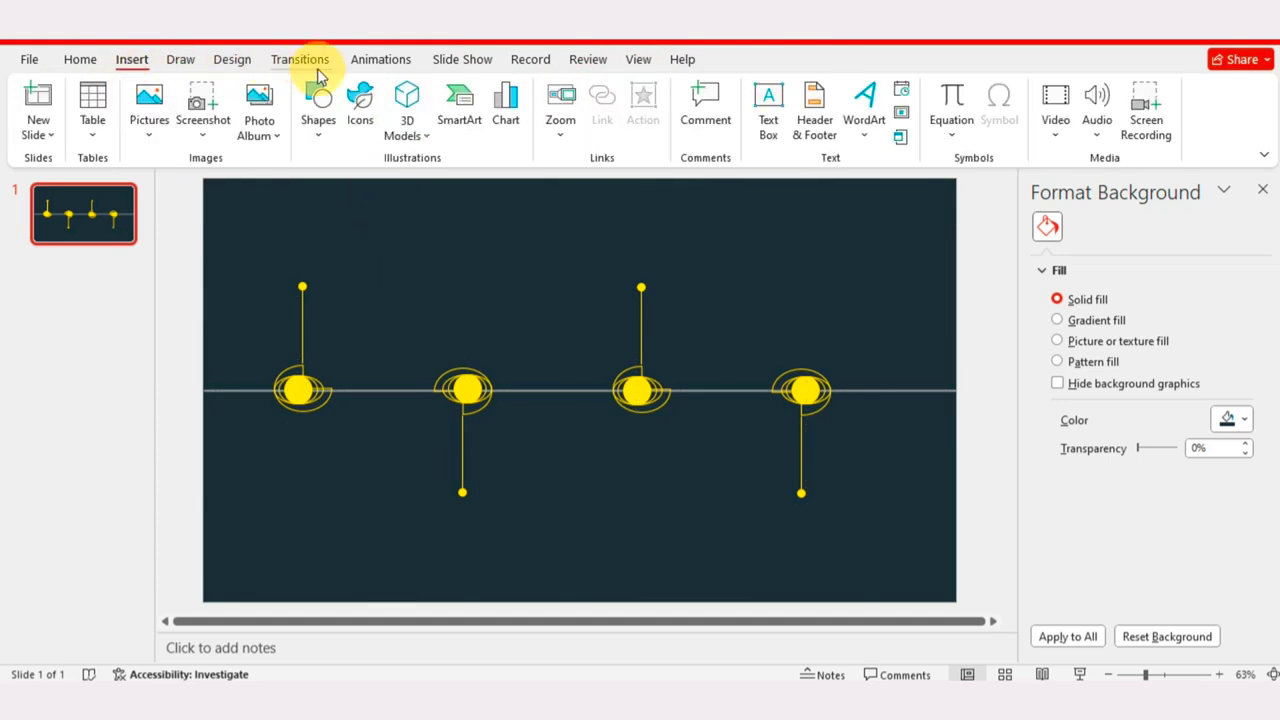
Step: Draw a text box above the first marker and fill it with the description text
{"action": "left_click", "coordinate": [767, 112]}
{"action": "left_click_drag", "start_coordinate": [226, 214], "coordinate": [396, 270]}
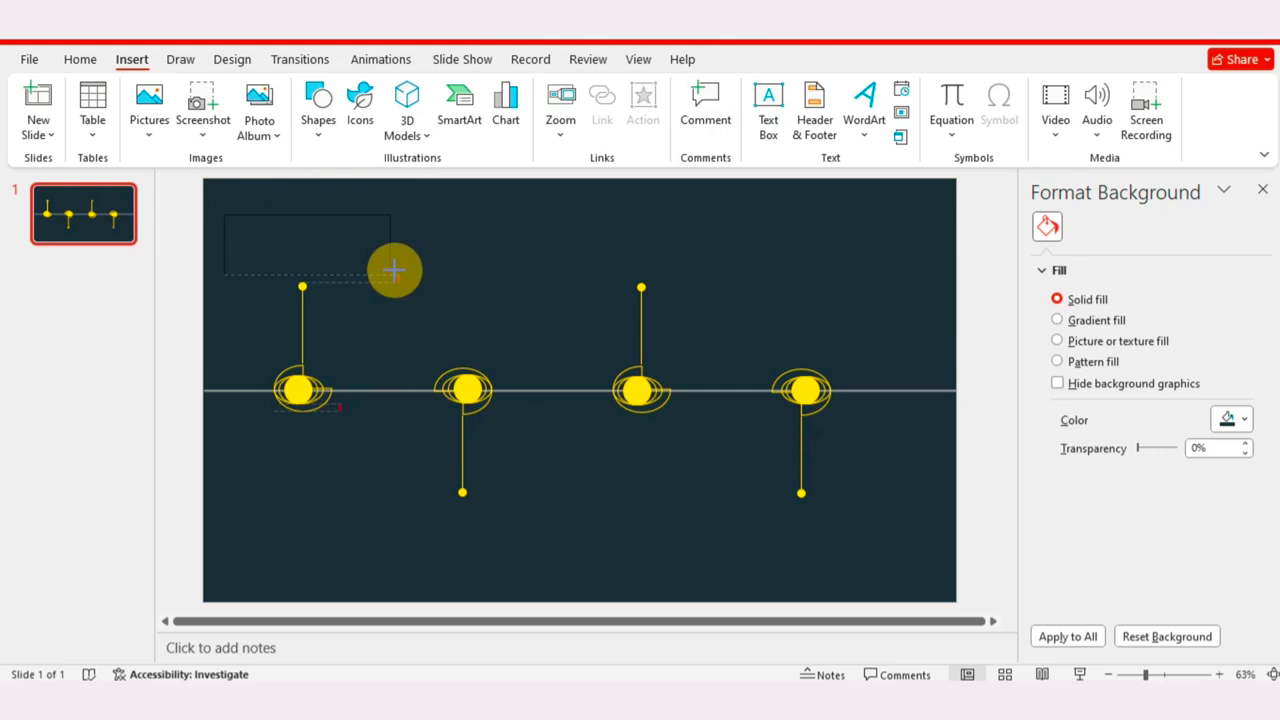
{"action": "left_click_drag", "start_coordinate": [240, 229], "coordinate": [258, 225]}
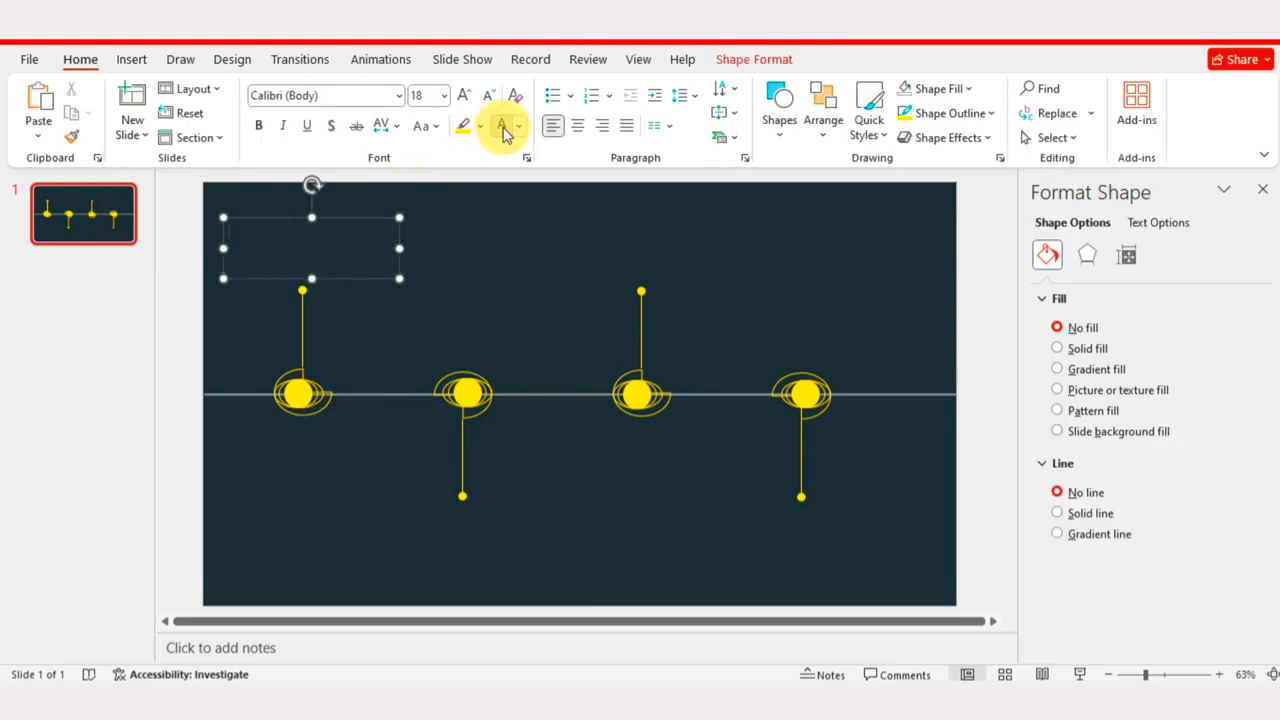
{"action": "type", "text": "Wr"}
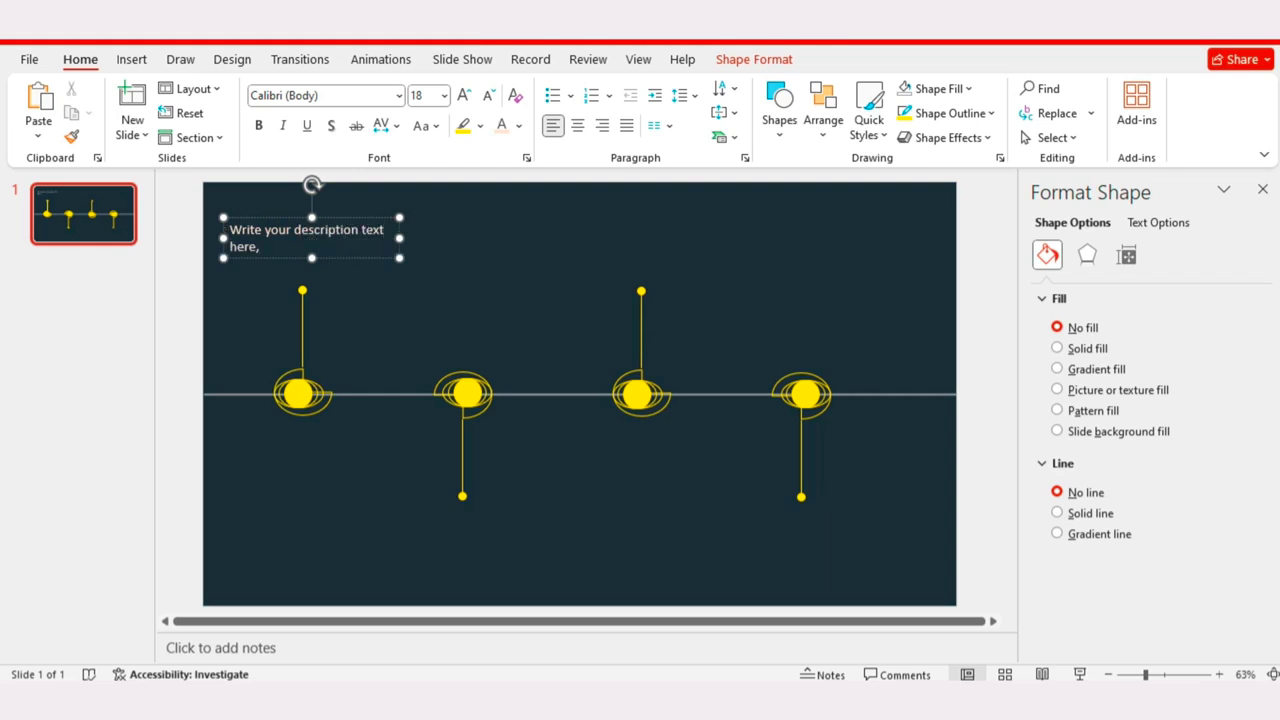
{"action": "left_click", "coordinate": [262, 246]}
{"action": "key", "text": "ctrl+v"}
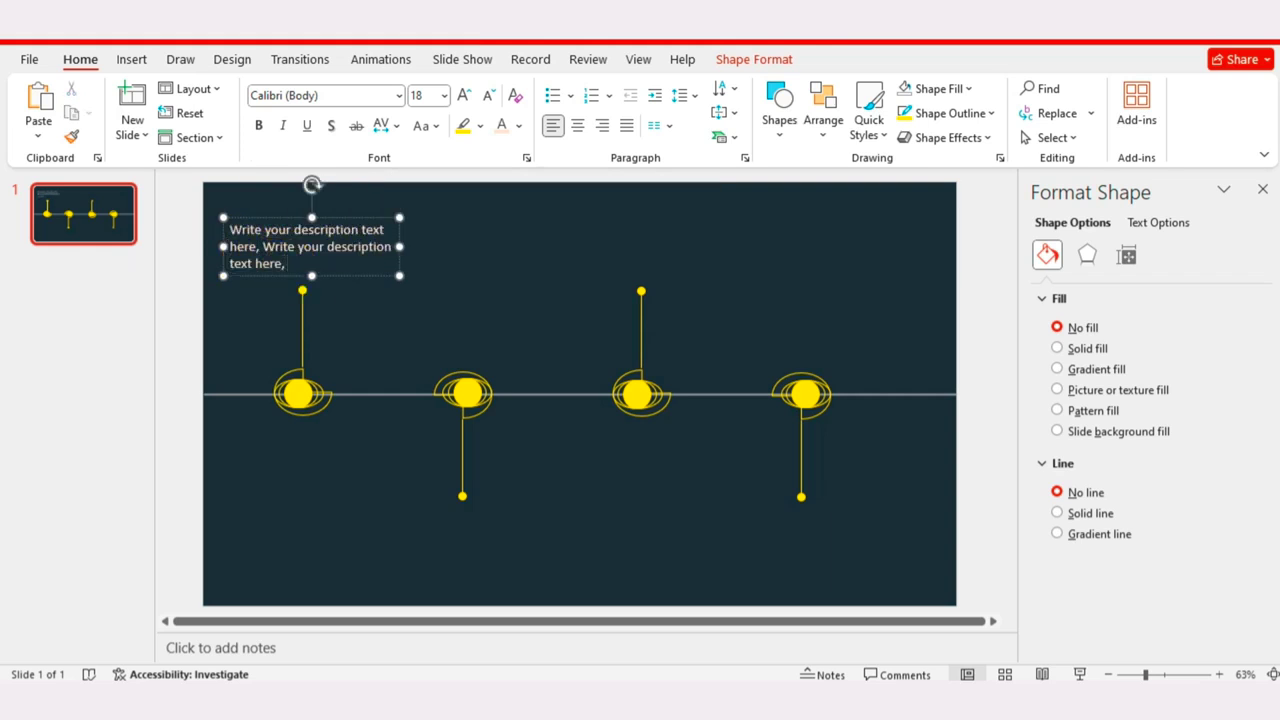
{"action": "key", "text": "ctrl+v"}
Step: Format the description text as 12 pt Bahnschrift SemiLight
{"action": "left_click", "coordinate": [401, 96]}
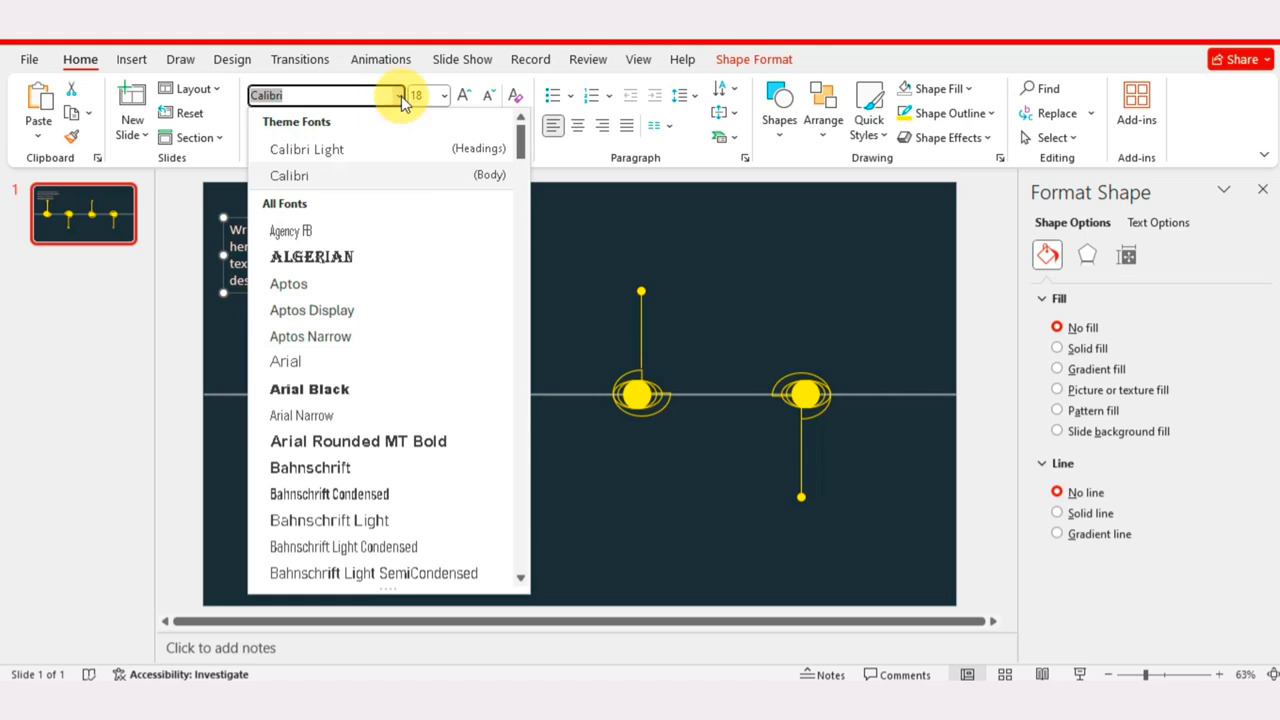
{"action": "type", "text": "Adobe"}
{"action": "key", "text": "BackSpace"}
{"action": "key", "text": "BackSpace"}
{"action": "key", "text": "BackSpace"}
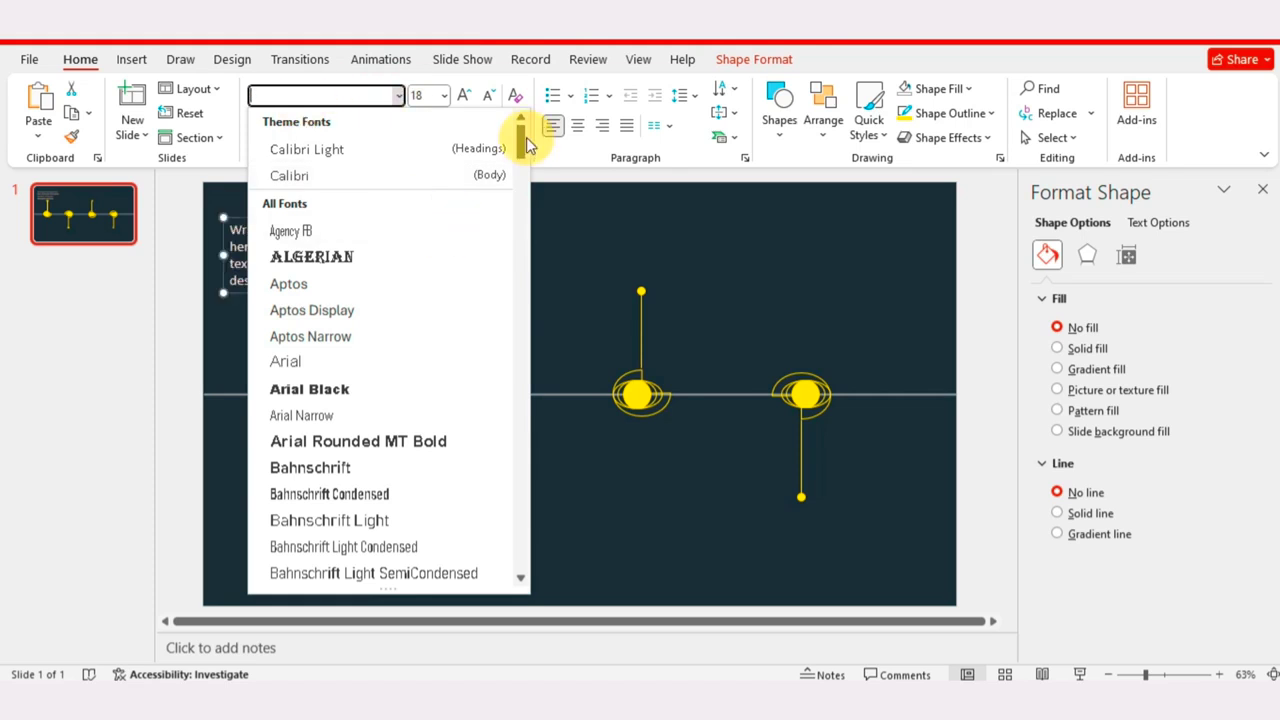
{"action": "scroll", "coordinate": [450, 250], "scroll_direction": "down", "scroll_amount": 3}
{"action": "left_click", "coordinate": [419, 288]}
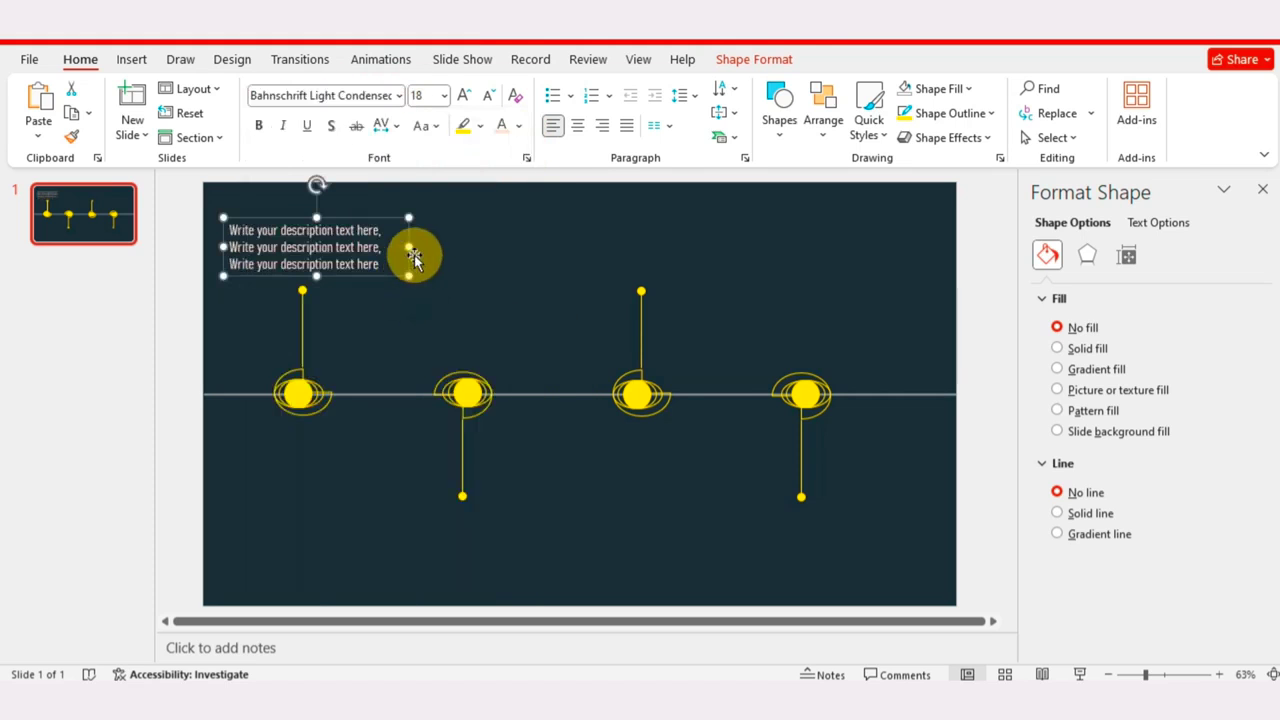
{"action": "left_click", "coordinate": [399, 95]}
{"action": "scroll", "coordinate": [480, 210], "scroll_direction": "down", "scroll_amount": 5}
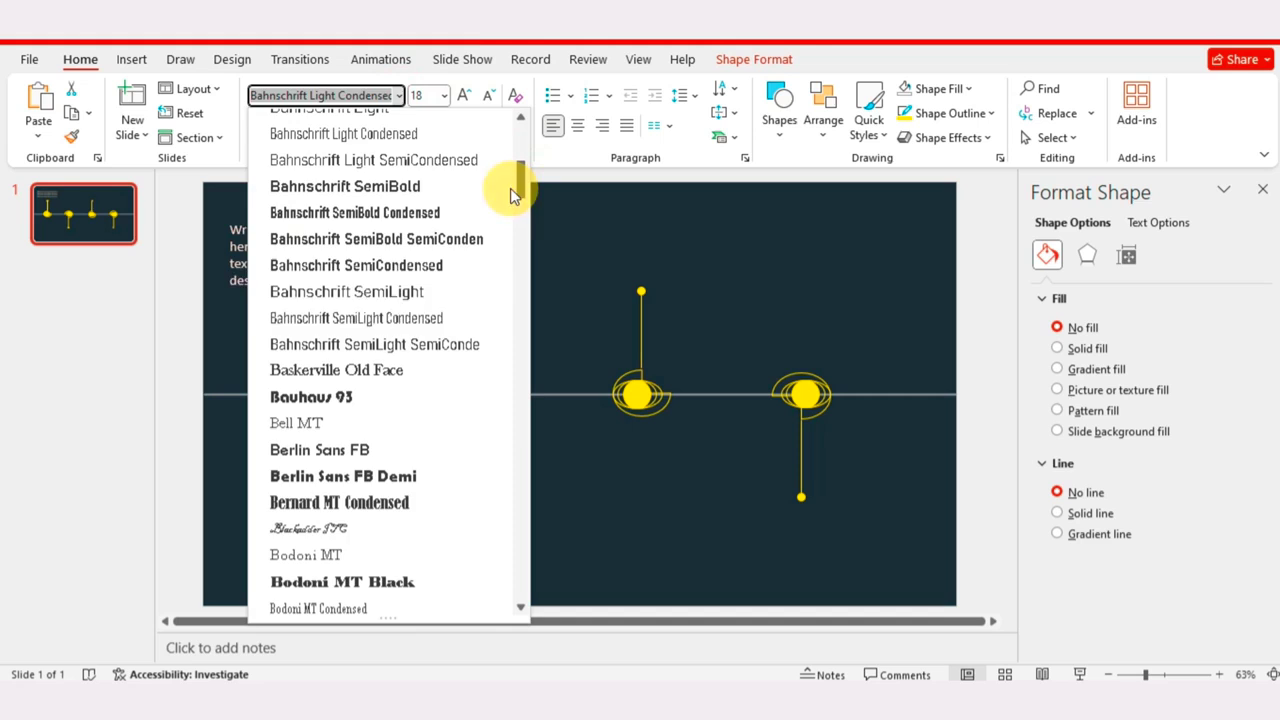
{"action": "left_click", "coordinate": [380, 289]}
{"action": "left_click", "coordinate": [420, 95]}
{"action": "type", "text": "12"}
{"action": "key", "text": "Return"}
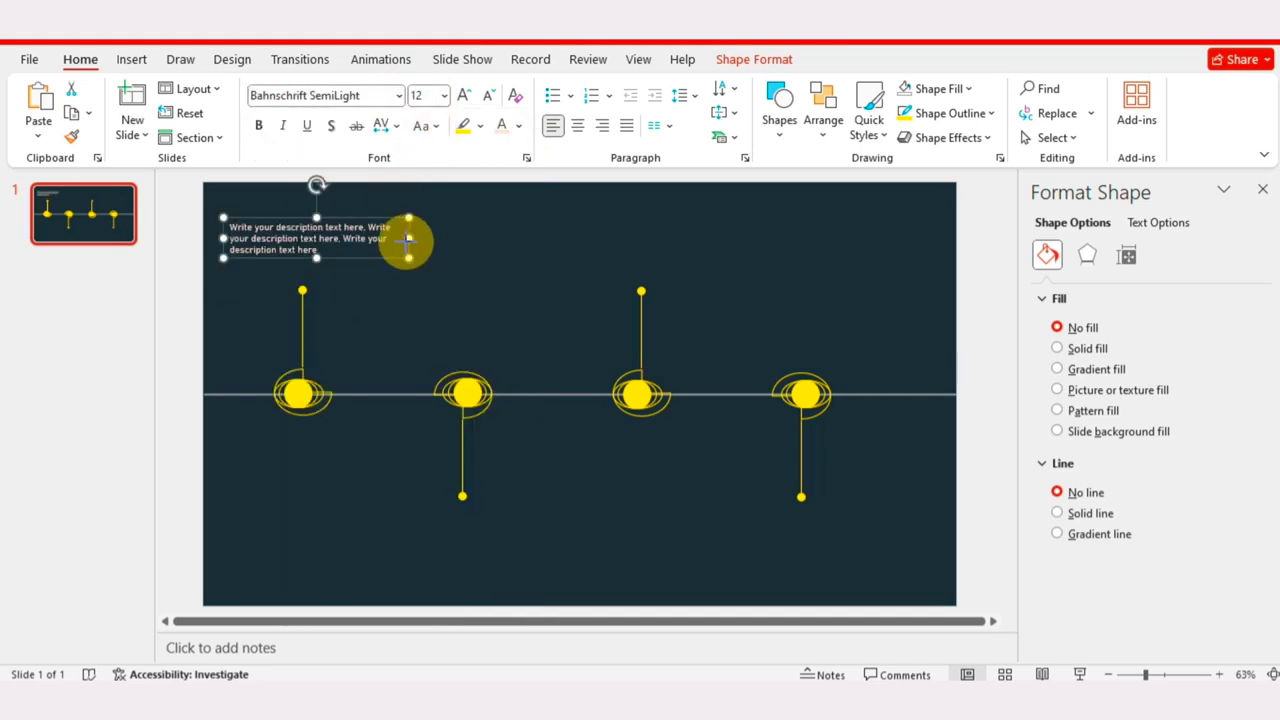
Step: Narrow the description box, centre-align its text and move it above the first marker
{"action": "left_click_drag", "start_coordinate": [409, 238], "coordinate": [364, 240]}
{"action": "right_click", "coordinate": [320, 228]}
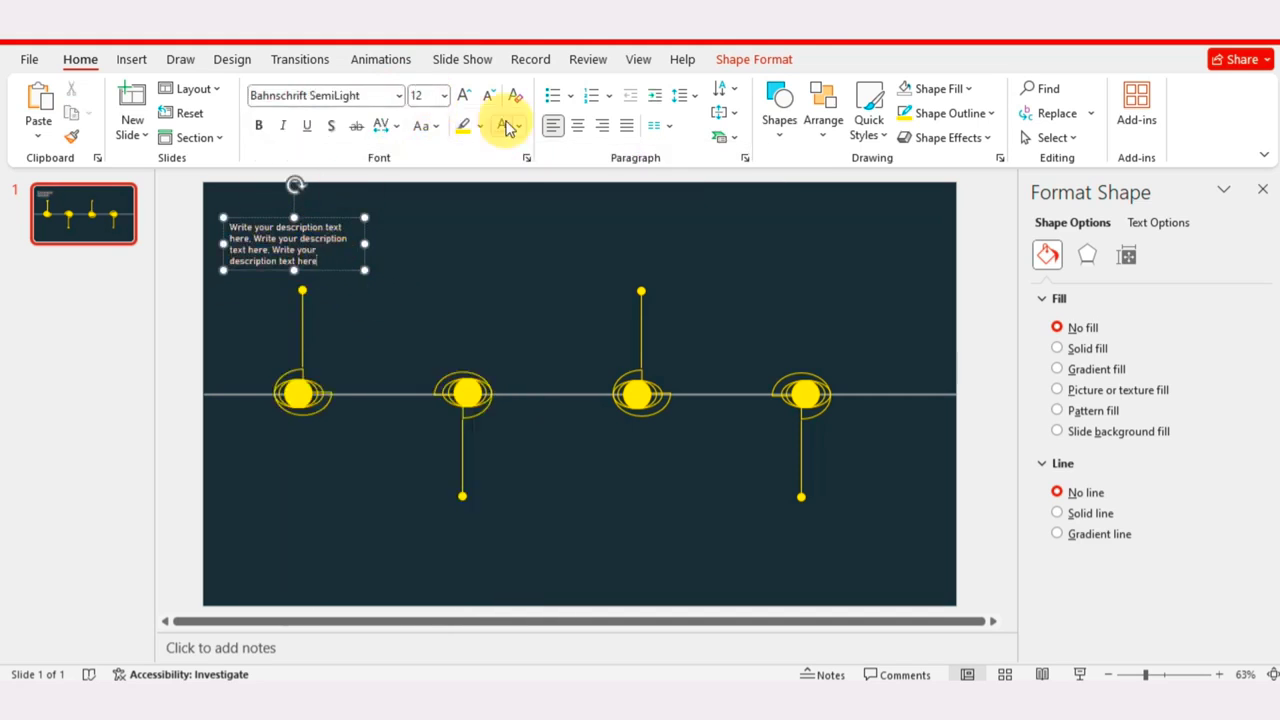
{"action": "left_click", "coordinate": [578, 125]}
{"action": "left_click", "coordinate": [243, 228]}
{"action": "left_click_drag", "start_coordinate": [243, 228], "coordinate": [294, 223]}
Step: Copy the description box and paste a duplicate
{"action": "left_click", "coordinate": [350, 315]}
{"action": "left_click", "coordinate": [329, 222]}
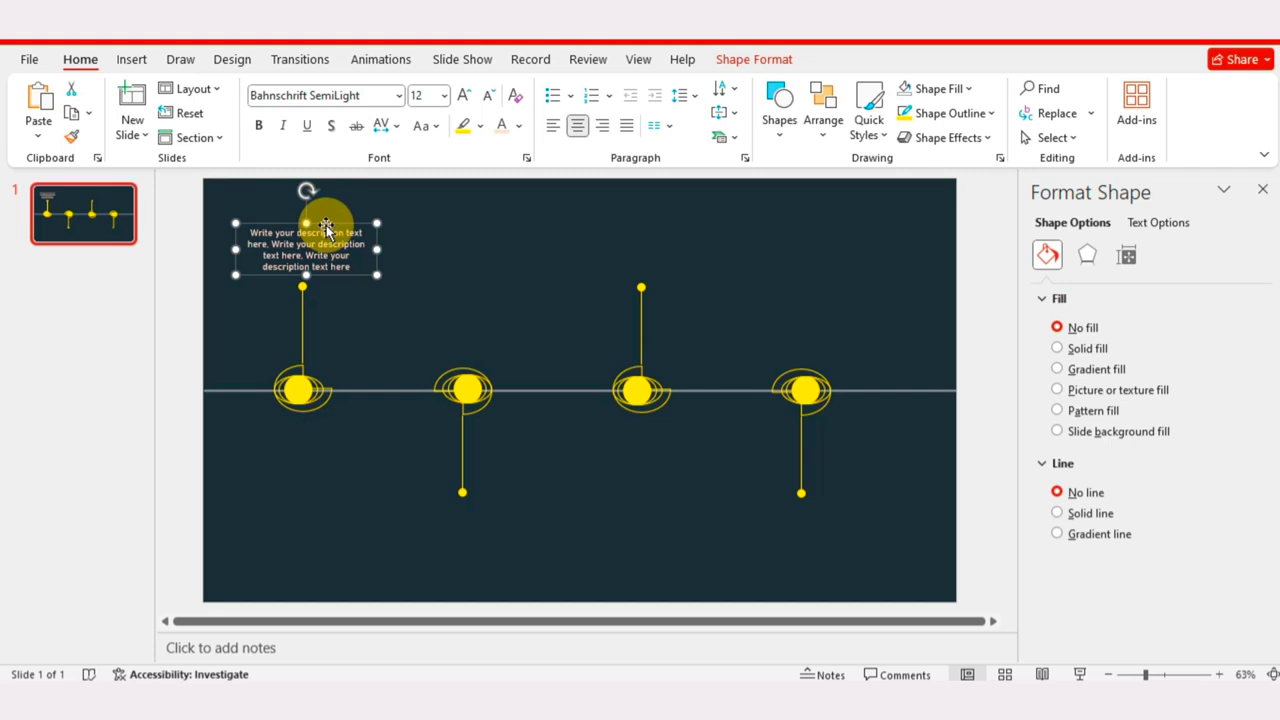
{"action": "key", "text": "ctrl+c"}
{"action": "key", "text": "ctrl+v"}
Step: Drag the pasted description copies into place above the third marker and below the second and fourth
{"action": "mouse_move", "coordinate": [371, 229]}
{"action": "left_mouse_down"}
{"action": "mouse_move", "coordinate": [620, 235]}
{"action": "mouse_move", "coordinate": [440, 505]}
{"action": "left_mouse_up"}
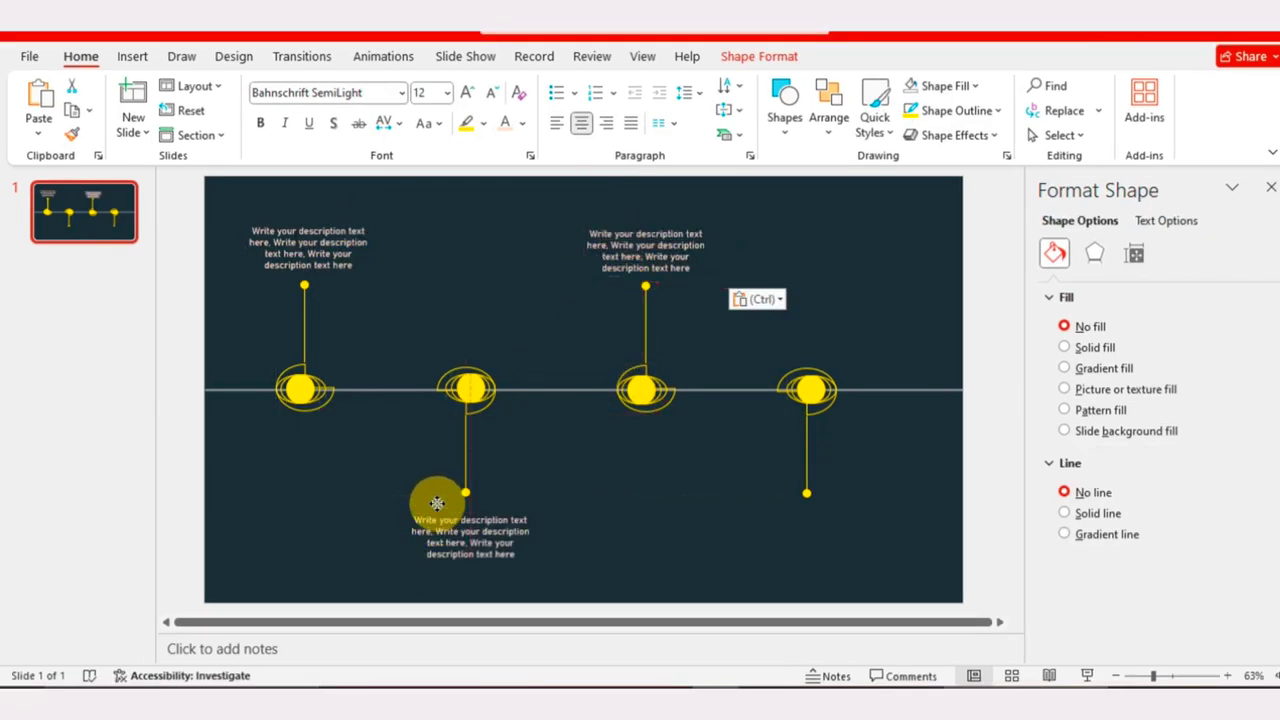
{"action": "left_click_drag", "start_coordinate": [440, 505], "coordinate": [849, 505]}
{"action": "left_click", "coordinate": [629, 508]}
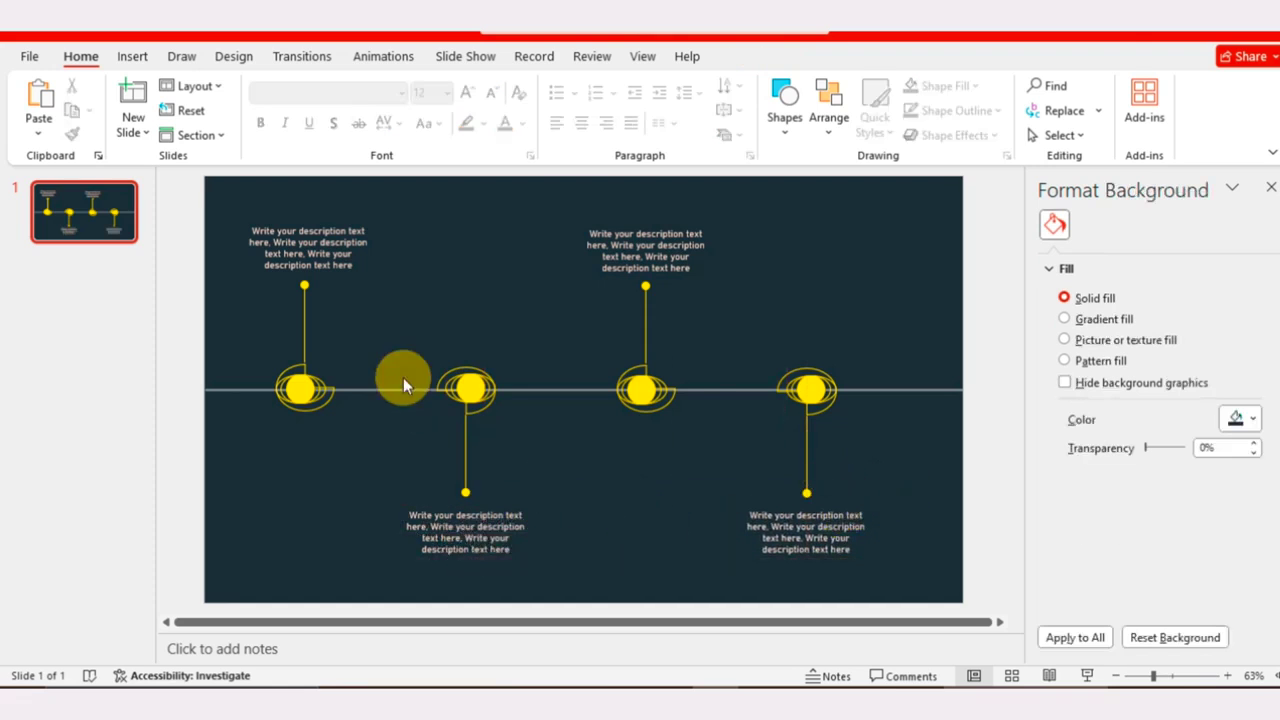
{"action": "left_click", "coordinate": [132, 56]}
Step: Draw a heading text box below the first marker in Bahnschrift SemiLight
{"action": "left_click", "coordinate": [773, 105]}
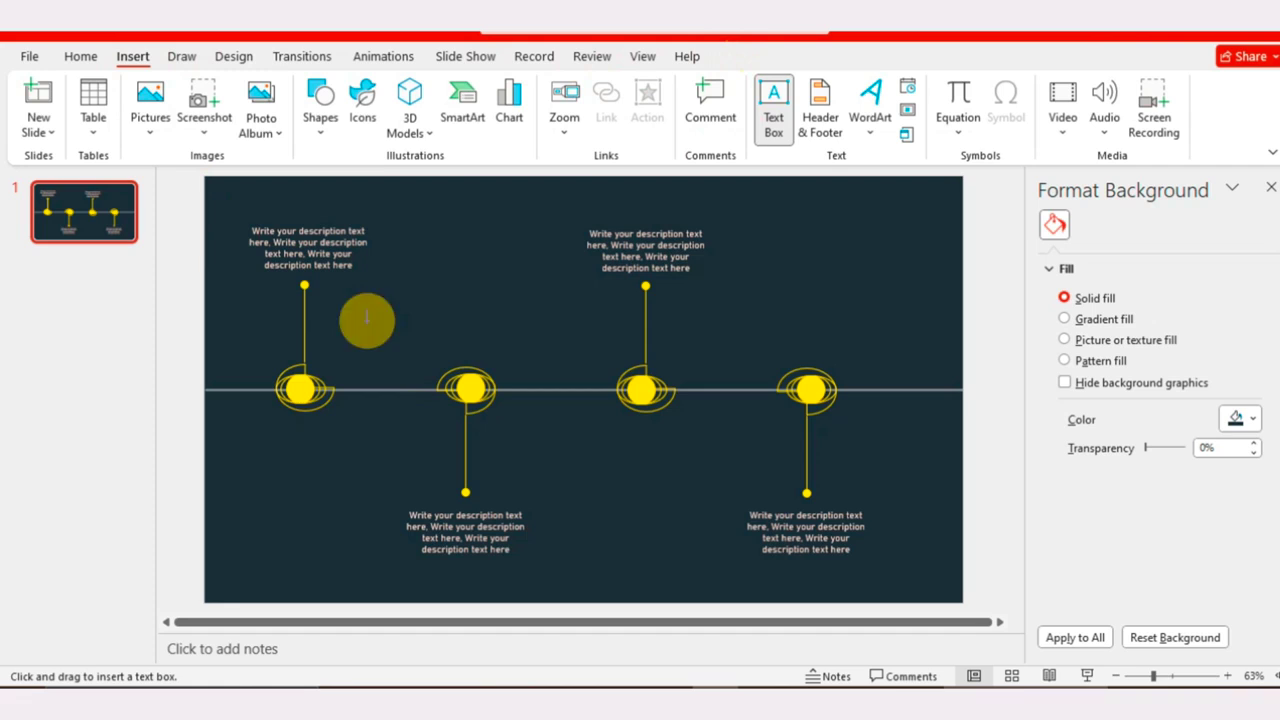
{"action": "left_click_drag", "start_coordinate": [253, 427], "coordinate": [361, 455]}
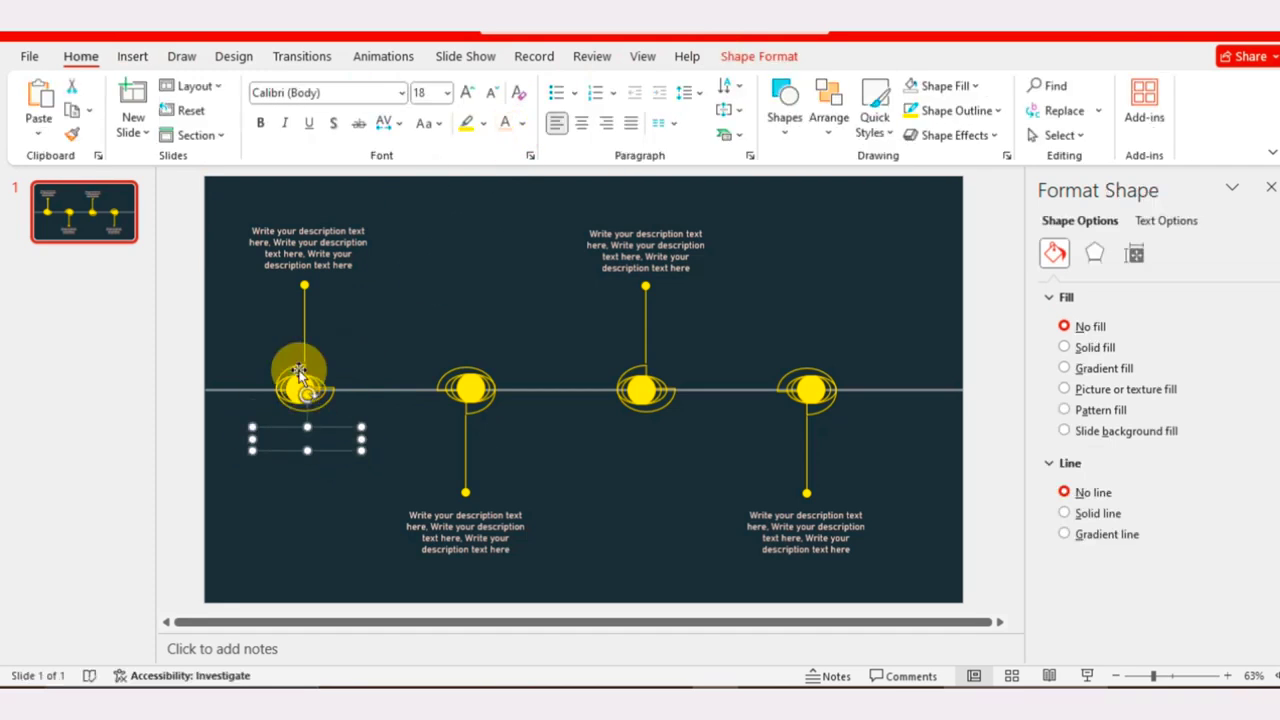
{"action": "left_click", "coordinate": [405, 94]}
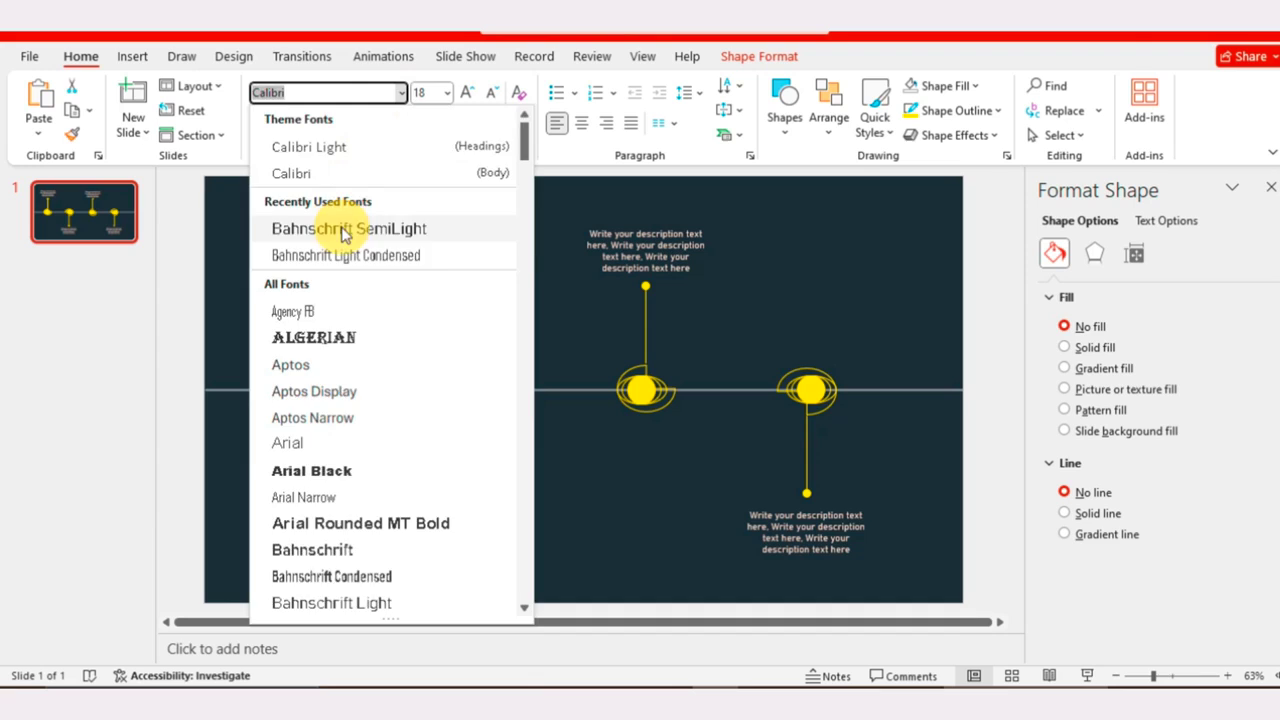
{"action": "left_click", "coordinate": [343, 228]}
{"action": "left_click", "coordinate": [430, 93]}
{"action": "type", "text": "36"}
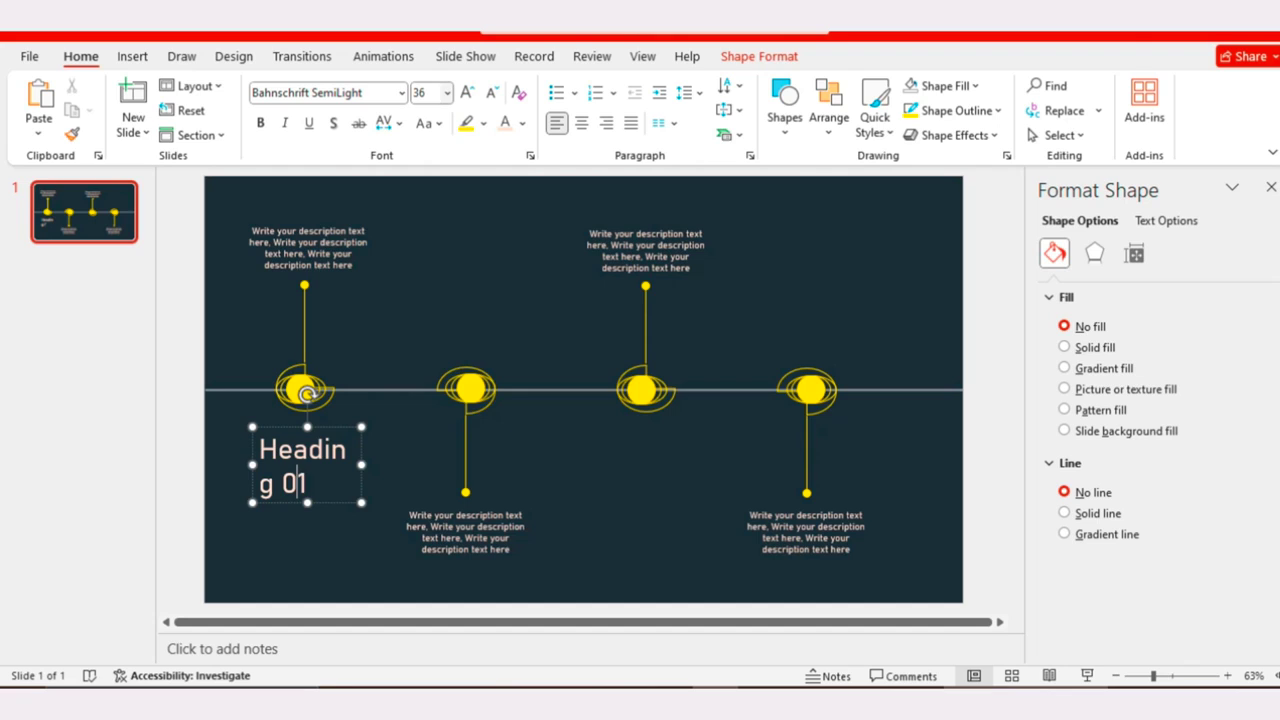
Step: Make Heading 01 32 pt, bold and shadowed, place it under the first marker, and copy it
{"action": "left_click_drag", "start_coordinate": [361, 464], "coordinate": [396, 468]}
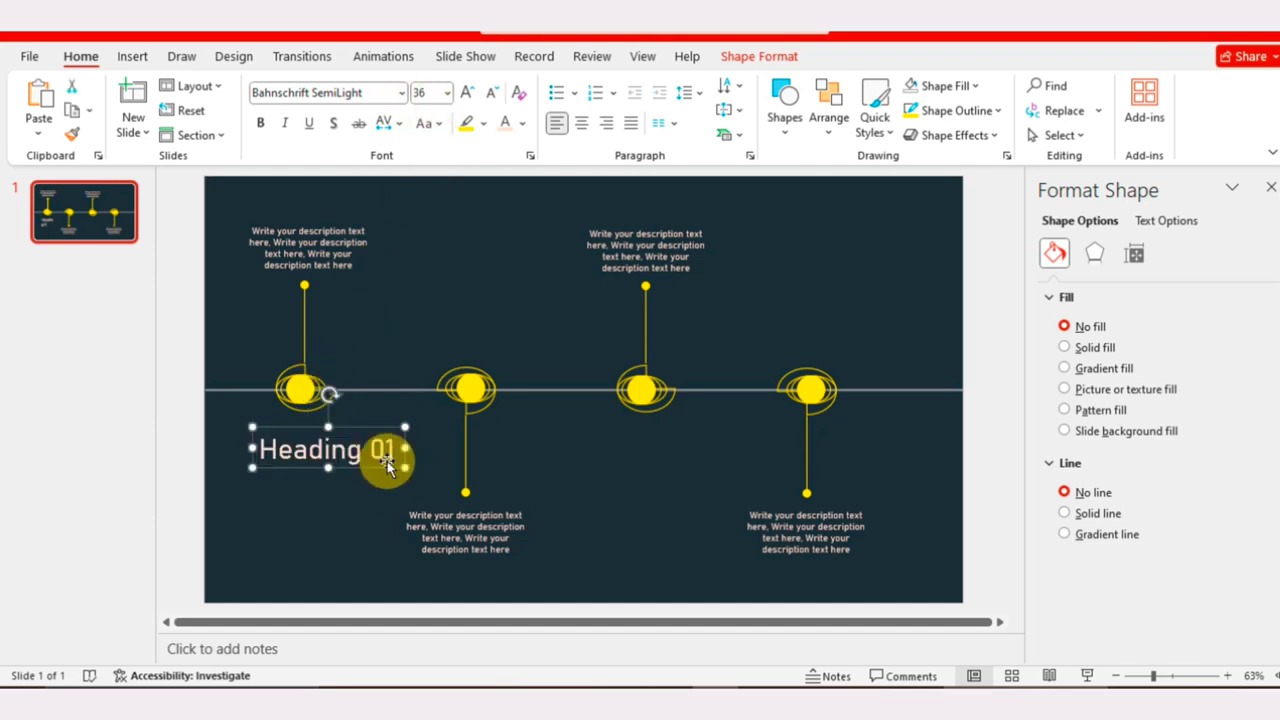
{"action": "left_click", "coordinate": [491, 92]}
{"action": "left_click", "coordinate": [260, 122]}
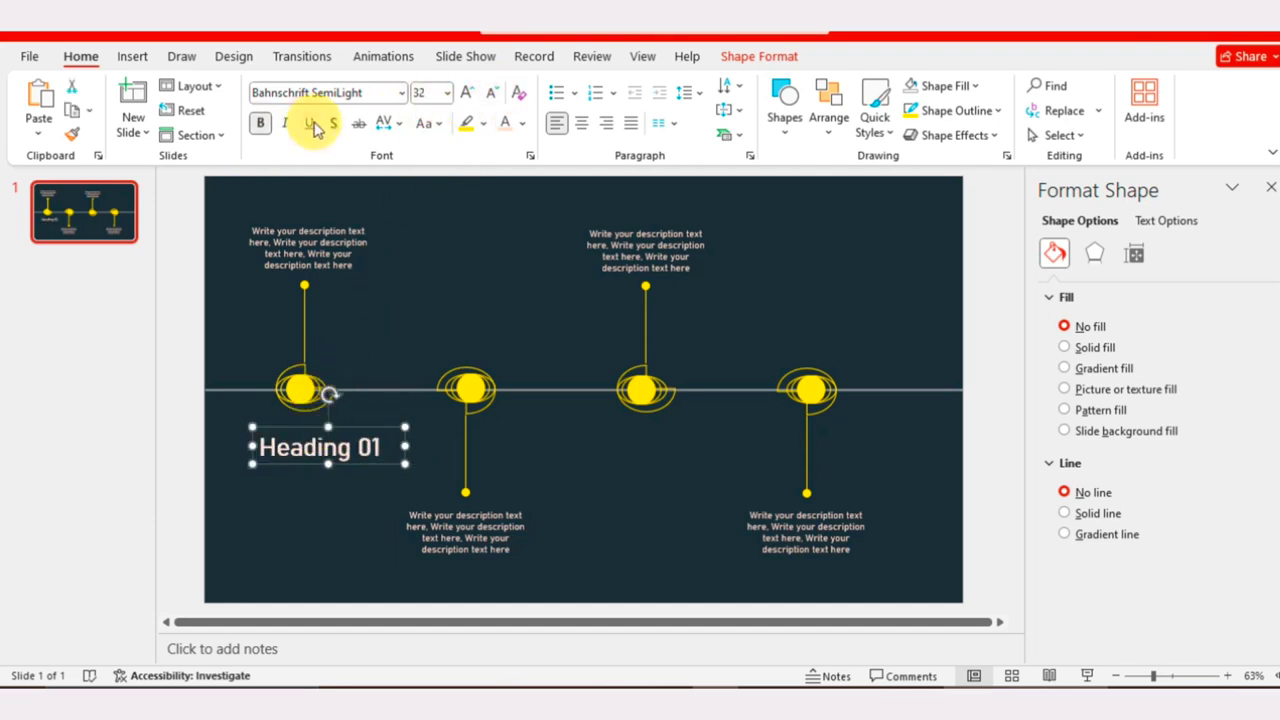
{"action": "left_click", "coordinate": [333, 122]}
{"action": "left_click_drag", "start_coordinate": [294, 426], "coordinate": [279, 415]}
{"action": "left_click", "coordinate": [305, 463]}
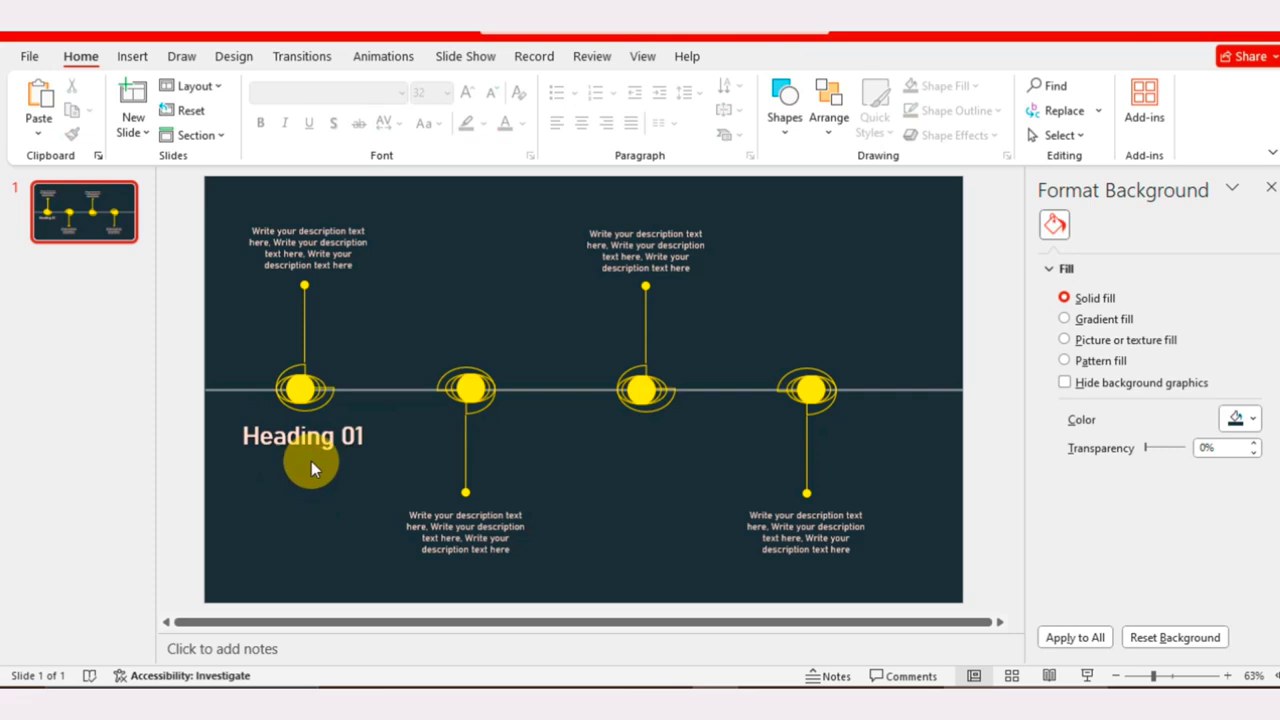
{"action": "left_click", "coordinate": [305, 414]}
{"action": "key", "text": "ctrl+c"}
Step: Paste heading copies and position them at the second, third and fourth markers
{"action": "key", "text": "ctrl+v"}
{"action": "mouse_move", "coordinate": [376, 423]}
{"action": "left_mouse_down"}
{"action": "mouse_move", "coordinate": [526, 317]}
{"action": "mouse_move", "coordinate": [697, 418]}
{"action": "mouse_move", "coordinate": [500, 420]}
{"action": "mouse_move", "coordinate": [634, 408]}
{"action": "mouse_move", "coordinate": [706, 418]}
{"action": "mouse_move", "coordinate": [854, 343]}
{"action": "mouse_move", "coordinate": [863, 318]}
{"action": "left_mouse_up"}
{"action": "key", "text": "ctrl+v"}
{"action": "left_click", "coordinate": [695, 434]}
{"action": "left_click", "coordinate": [523, 357]}
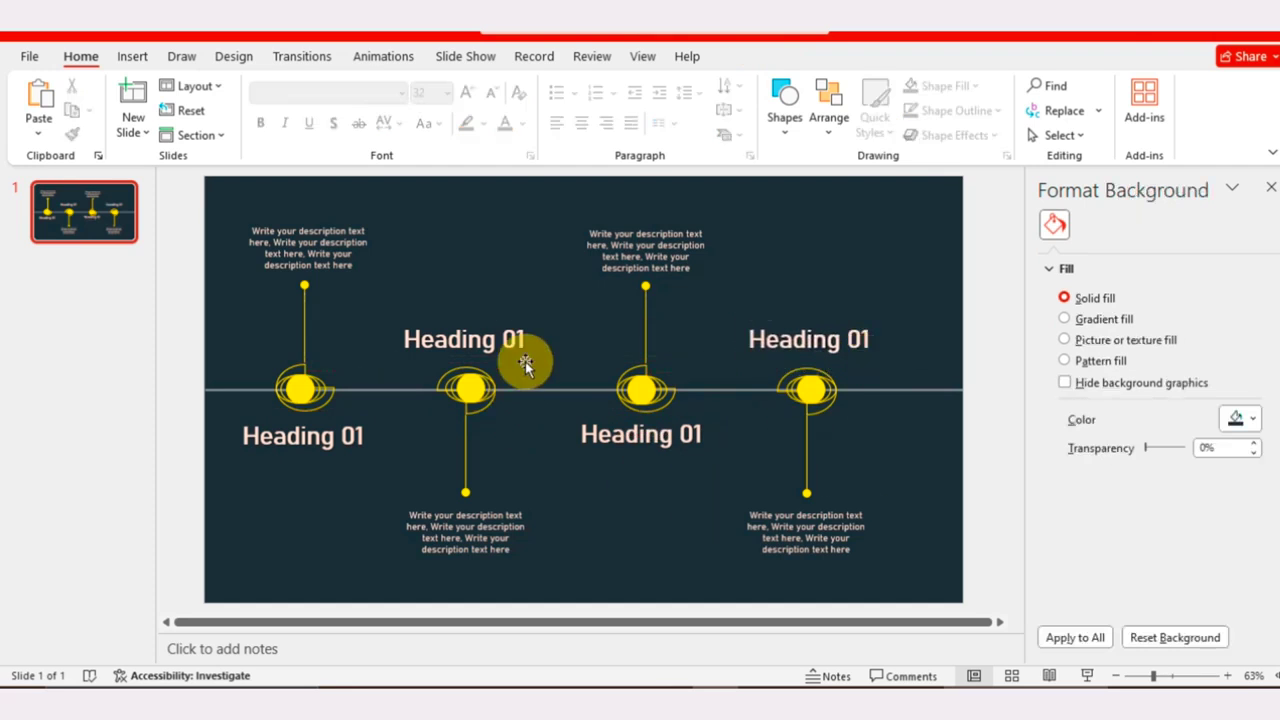
Step: Renumber the copies to Heading 02 and Heading 03, and clear the last heading's number
{"action": "left_click", "coordinate": [524, 338]}
{"action": "key", "text": "Delete"}
{"action": "key", "text": "ctrl+z"}
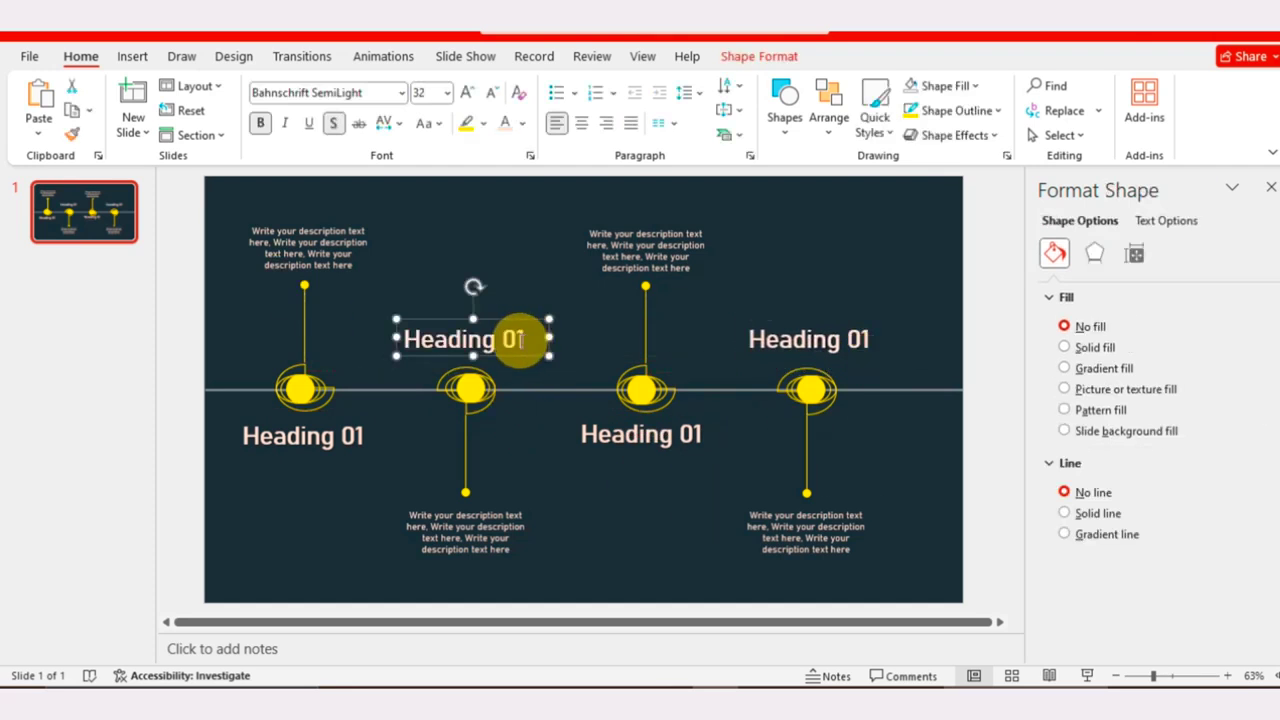
{"action": "key", "text": "BackSpace"}
{"action": "type", "text": "2"}
{"action": "left_click", "coordinate": [700, 430]}
{"action": "key", "text": "BackSpace"}
{"action": "type", "text": "3"}
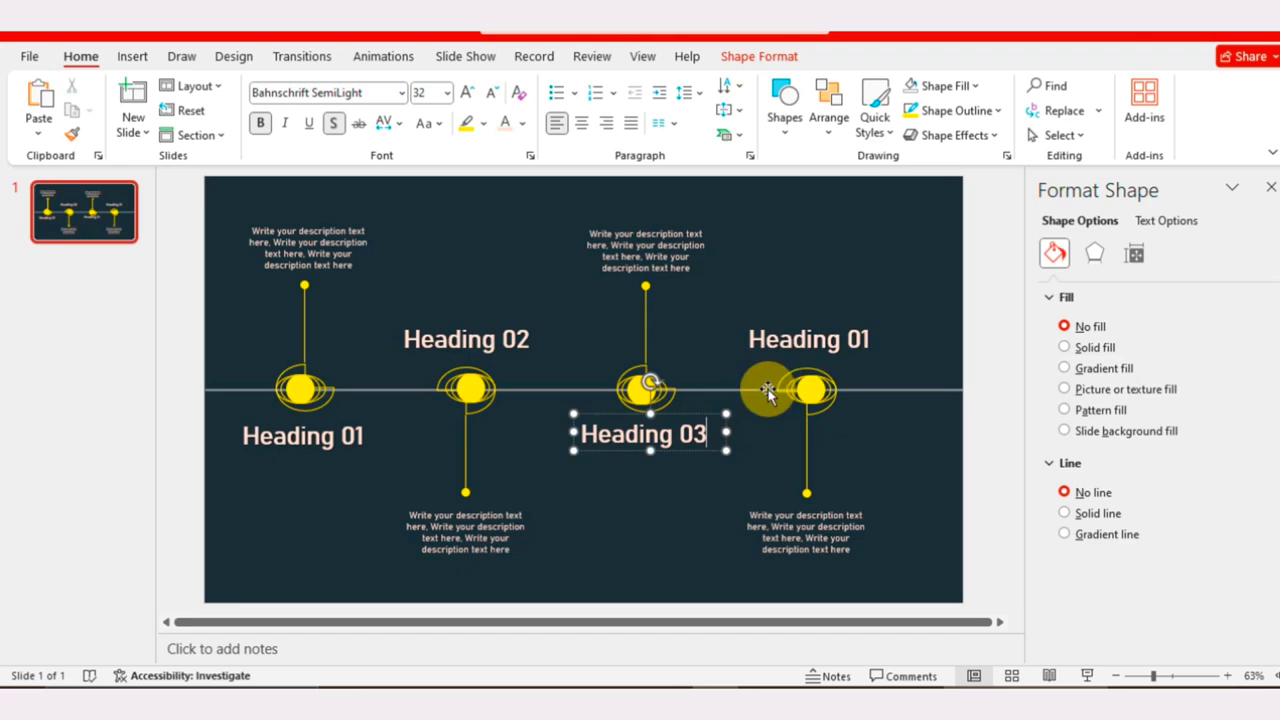
{"action": "left_click", "coordinate": [866, 340]}
{"action": "key", "text": "BackSpace"}
Step: Finish Heading 04 and duplicate the first slide twice to make three slides
{"action": "type", "text": "4"}
{"action": "left_click", "coordinate": [308, 250]}
{"action": "left_click", "coordinate": [109, 223]}
{"action": "key", "text": "ctrl+d"}
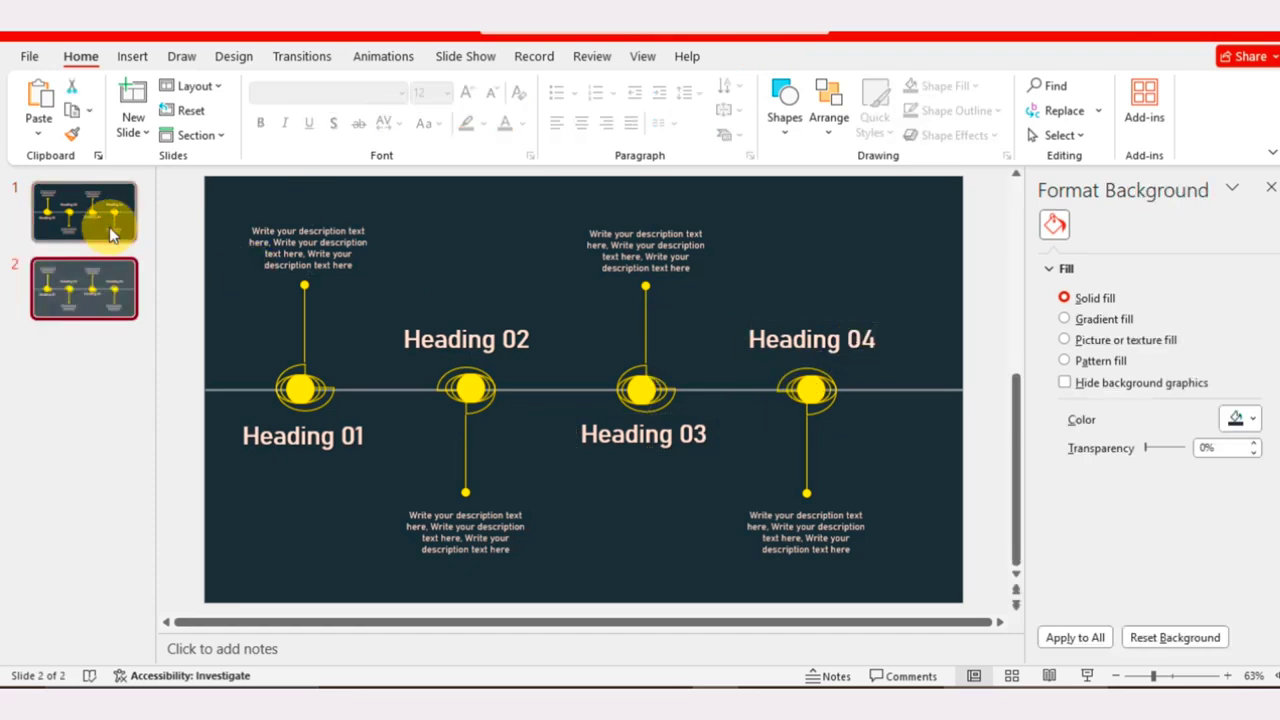
{"action": "key", "text": "ctrl+d"}
Step: Renumber slide 2's headings to Heading 05, 06, 07 and 08
{"action": "left_click", "coordinate": [360, 433]}
{"action": "type", "text": "5"}
{"action": "left_click", "coordinate": [524, 340]}
{"action": "type", "text": "6"}
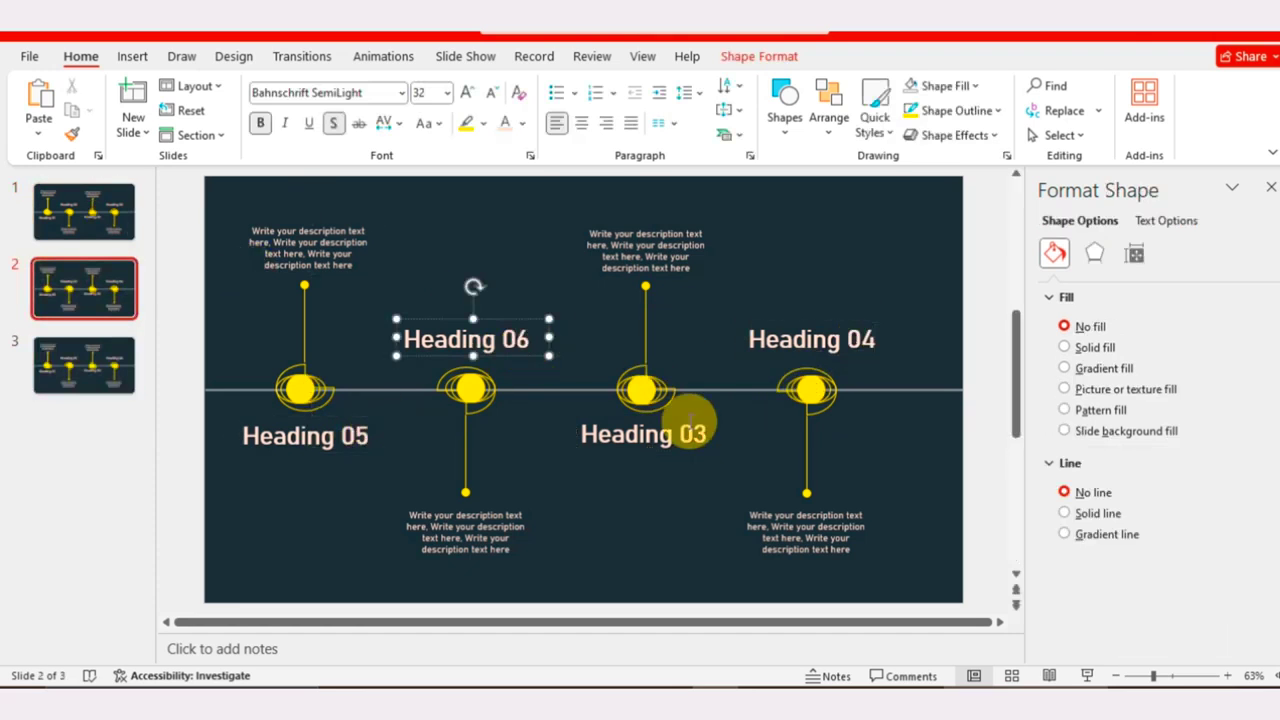
{"action": "left_click", "coordinate": [700, 435]}
{"action": "key", "text": "BackSpace"}
{"action": "type", "text": "7"}
{"action": "left_click", "coordinate": [866, 338]}
{"action": "key", "text": "BackSpace"}
{"action": "type", "text": "8"}
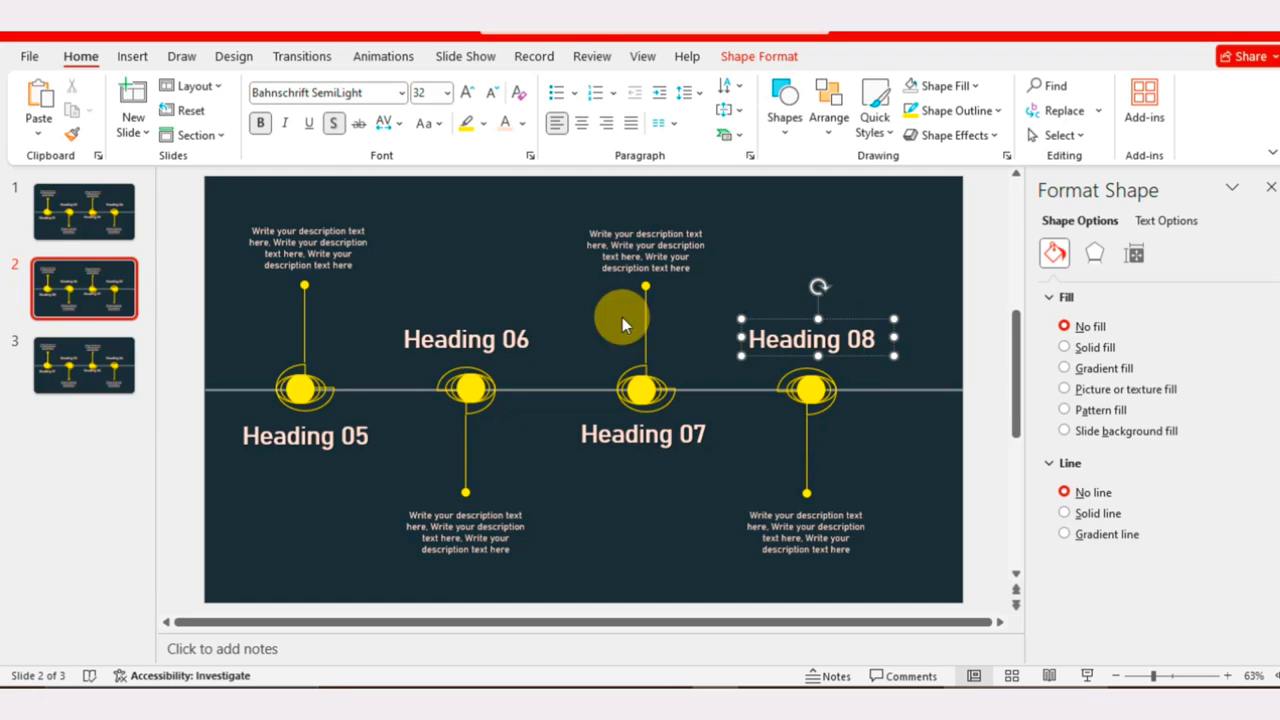
Step: Renumber slide 3's headings to Heading 09, 10, 11 and 12
{"action": "left_click", "coordinate": [84, 362]}
{"action": "left_click", "coordinate": [368, 437]}
{"action": "key", "text": "BackSpace"}
{"action": "type", "text": "9"}
{"action": "left_click", "coordinate": [526, 340]}
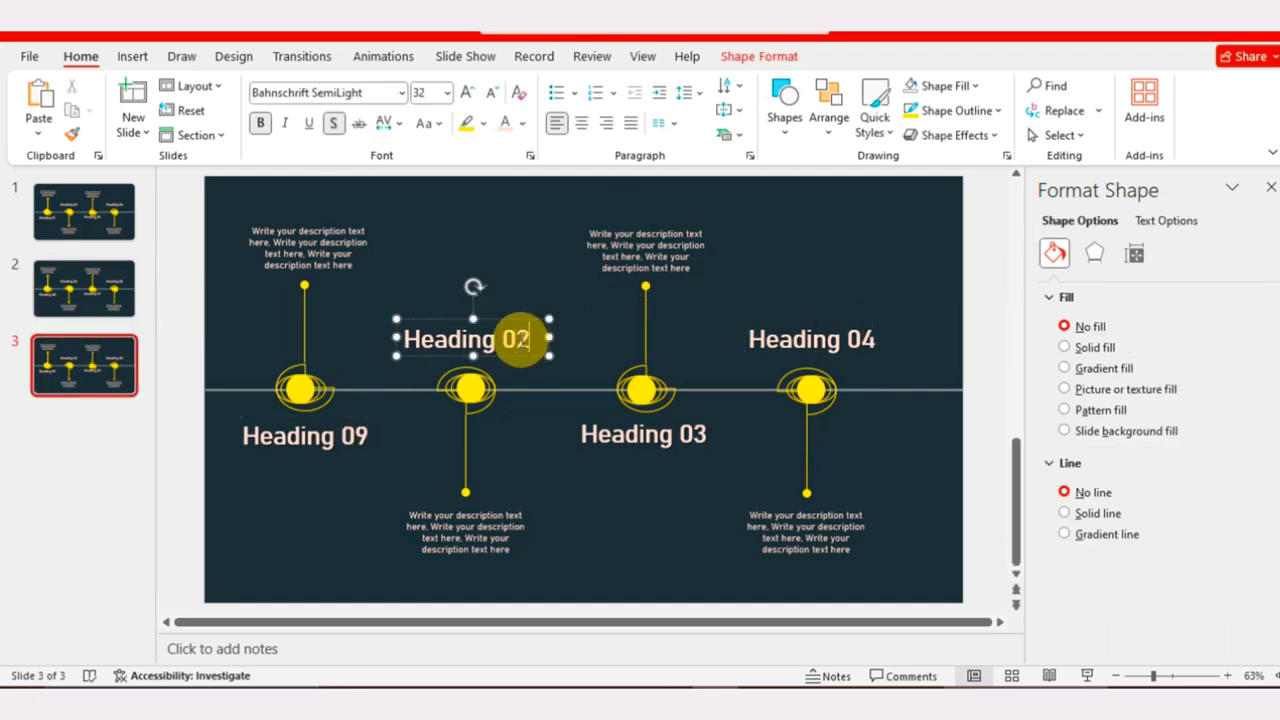
{"action": "key", "text": "BackSpace"}
{"action": "key", "text": "BackSpace"}
{"action": "type", "text": "10"}
{"action": "left_click", "coordinate": [700, 435]}
{"action": "key", "text": "BackSpace"}
{"action": "key", "text": "BackSpace"}
{"action": "type", "text": "11"}
{"action": "double_click", "coordinate": [863, 340]}
{"action": "type", "text": "12"}
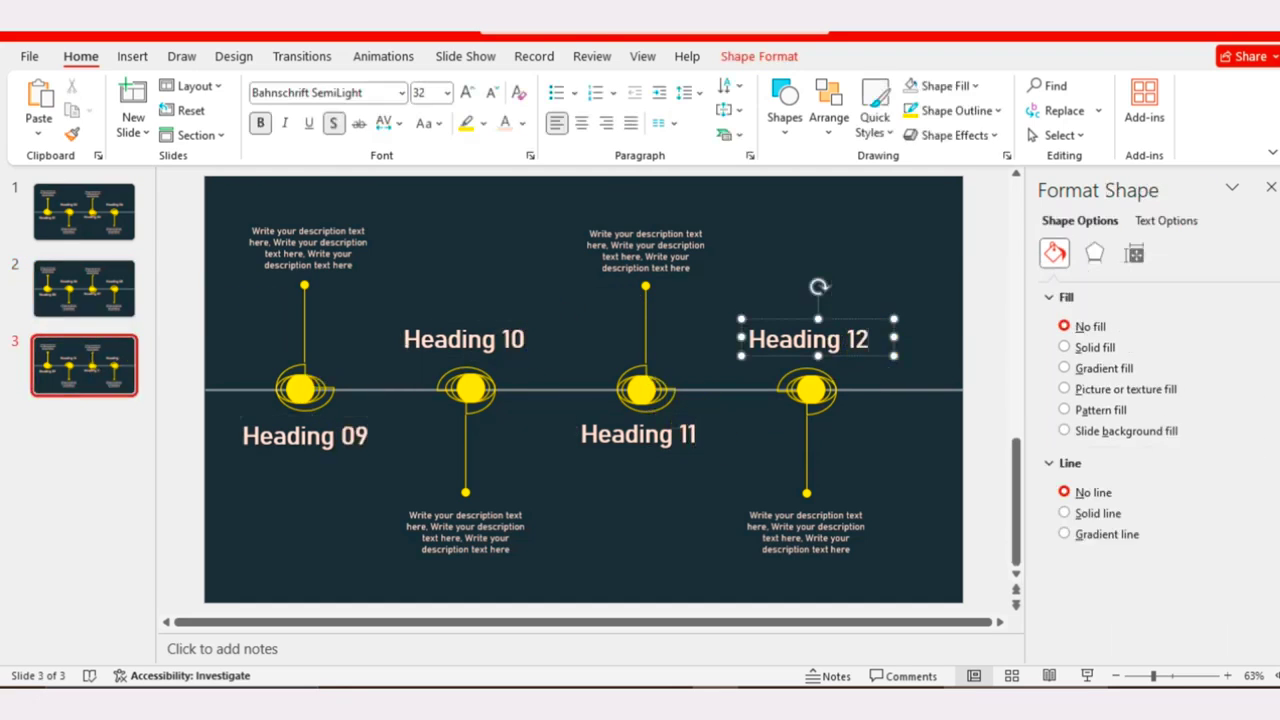
{"action": "left_click", "coordinate": [157, 287]}
{"action": "left_click", "coordinate": [80, 212]}
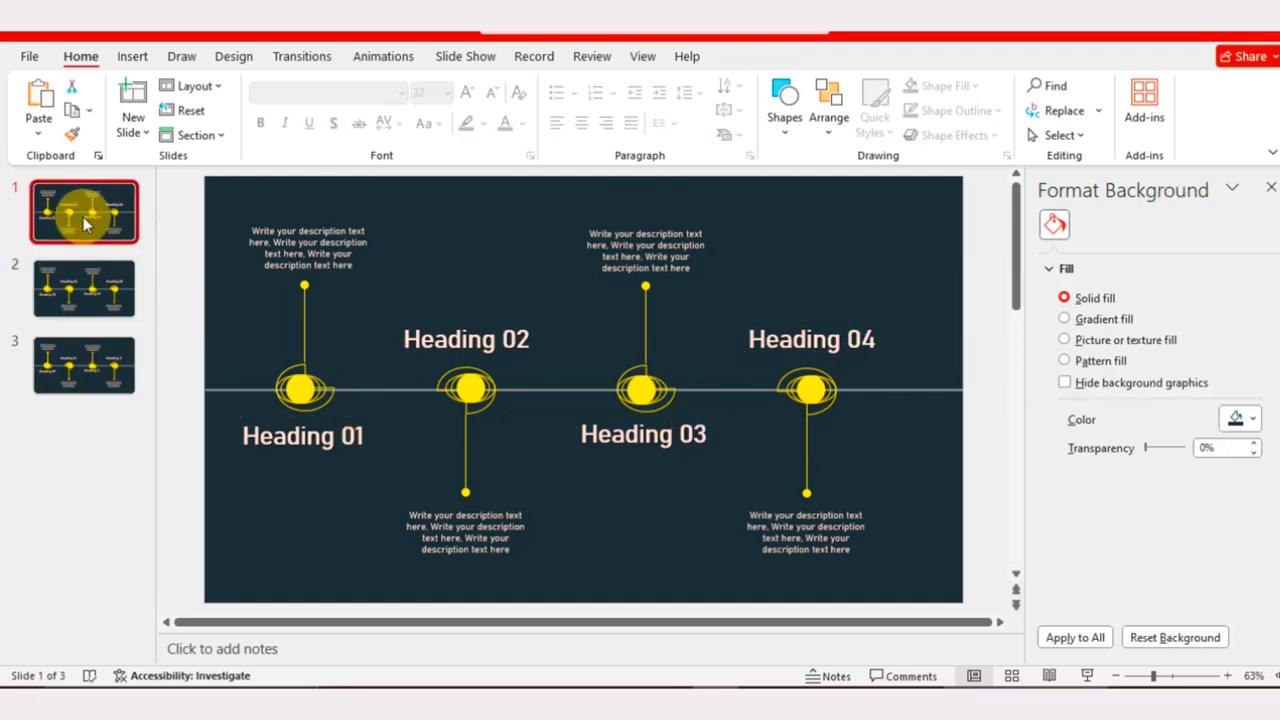
Step: Give slide 2 a Push transition from the right
{"action": "left_click", "coordinate": [88, 303]}
{"action": "left_click", "coordinate": [303, 56]}
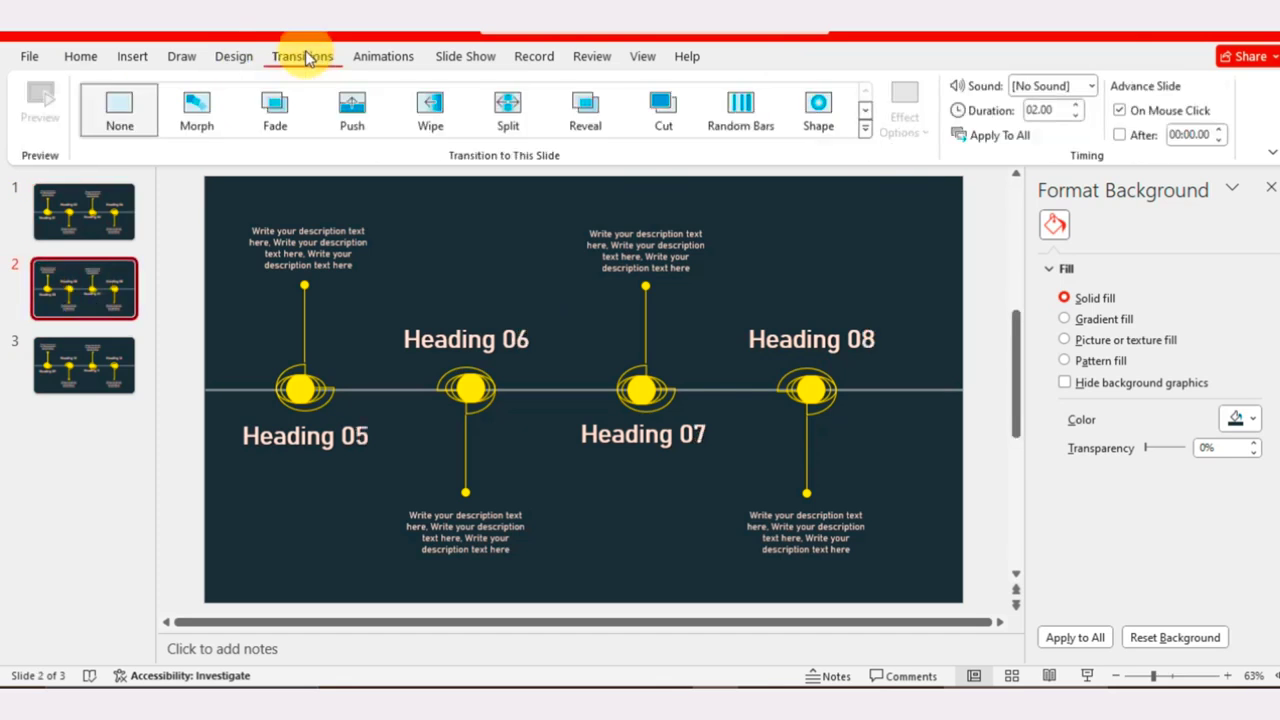
{"action": "left_click", "coordinate": [352, 110]}
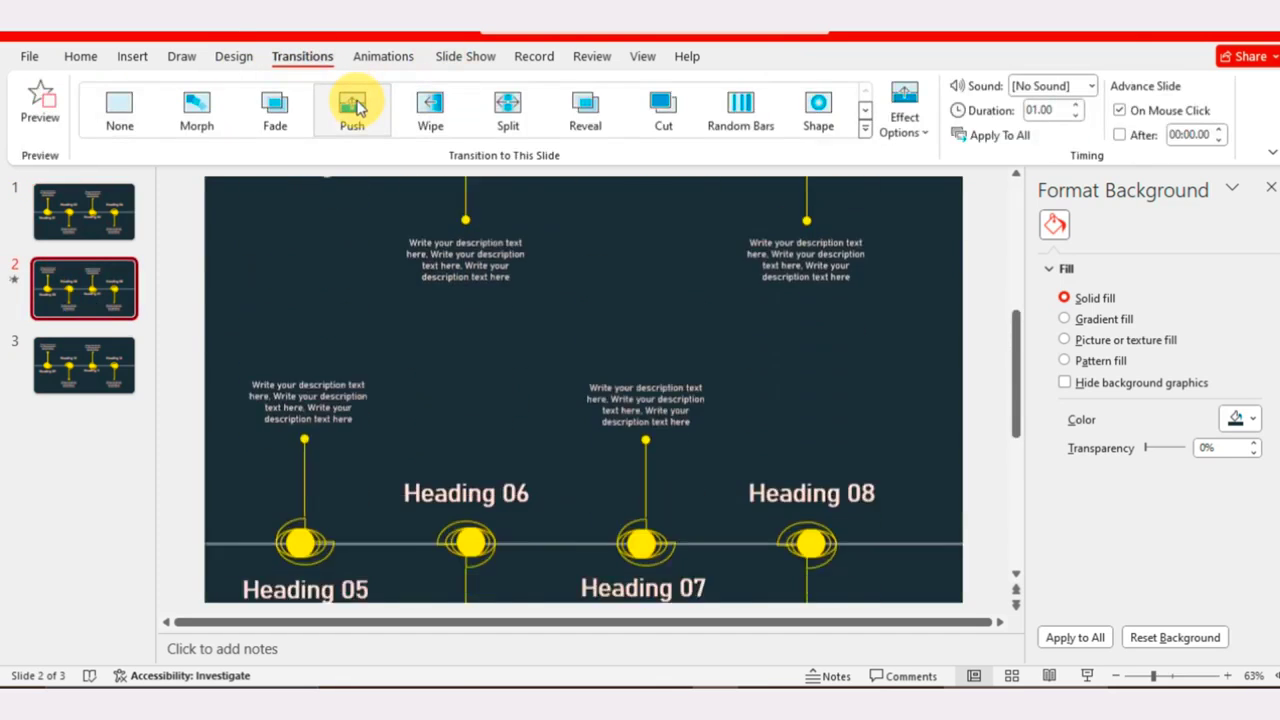
{"action": "left_click", "coordinate": [904, 108]}
{"action": "left_click", "coordinate": [912, 262]}
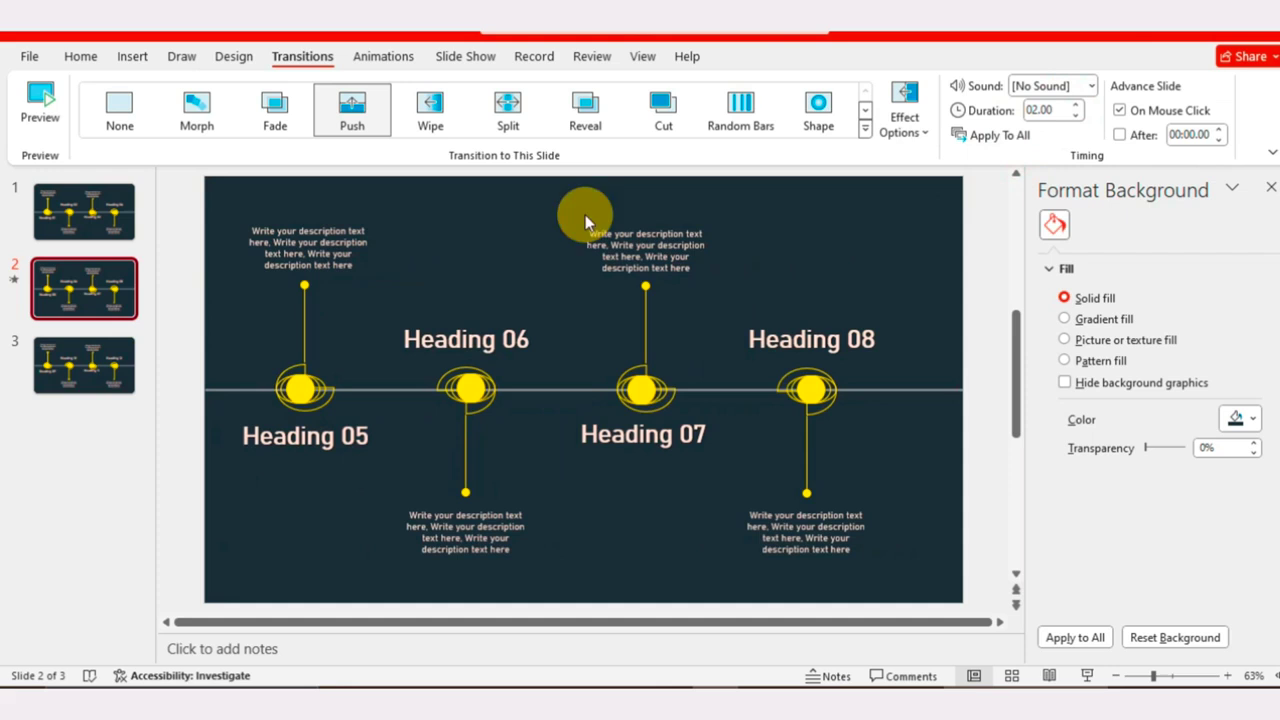
Step: Give slide 3 a Push transition from the right lasting 1.75 seconds
{"action": "left_click", "coordinate": [93, 356]}
{"action": "left_click", "coordinate": [352, 112]}
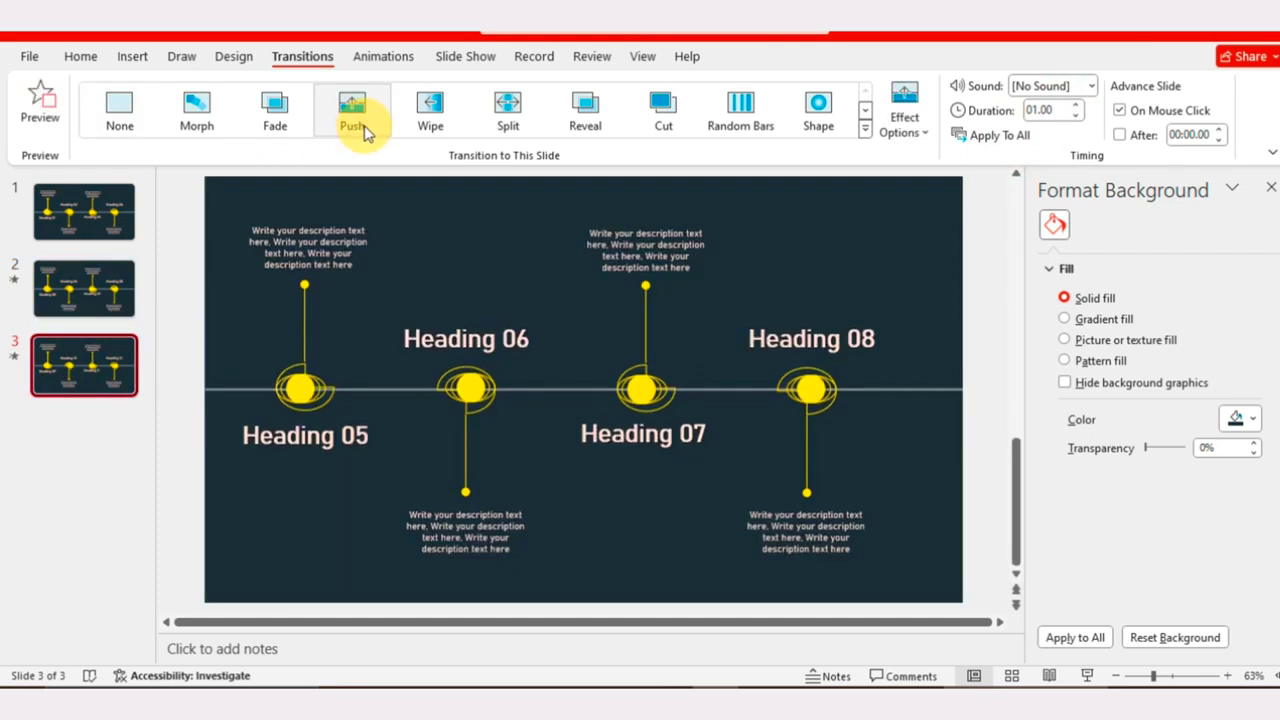
{"action": "left_click", "coordinate": [904, 108]}
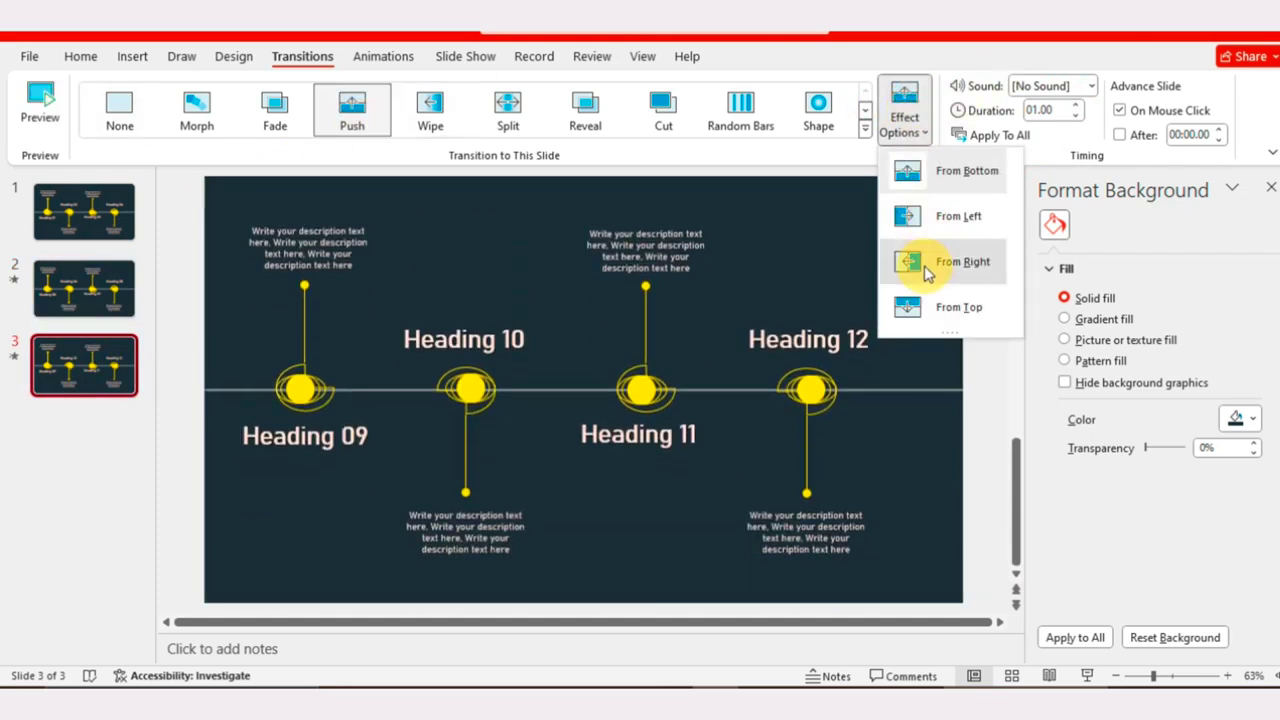
{"action": "left_click", "coordinate": [920, 262]}
{"action": "left_click", "coordinate": [1076, 105]}
{"action": "left_click", "coordinate": [1076, 105]}
{"action": "left_click", "coordinate": [1076, 105]}
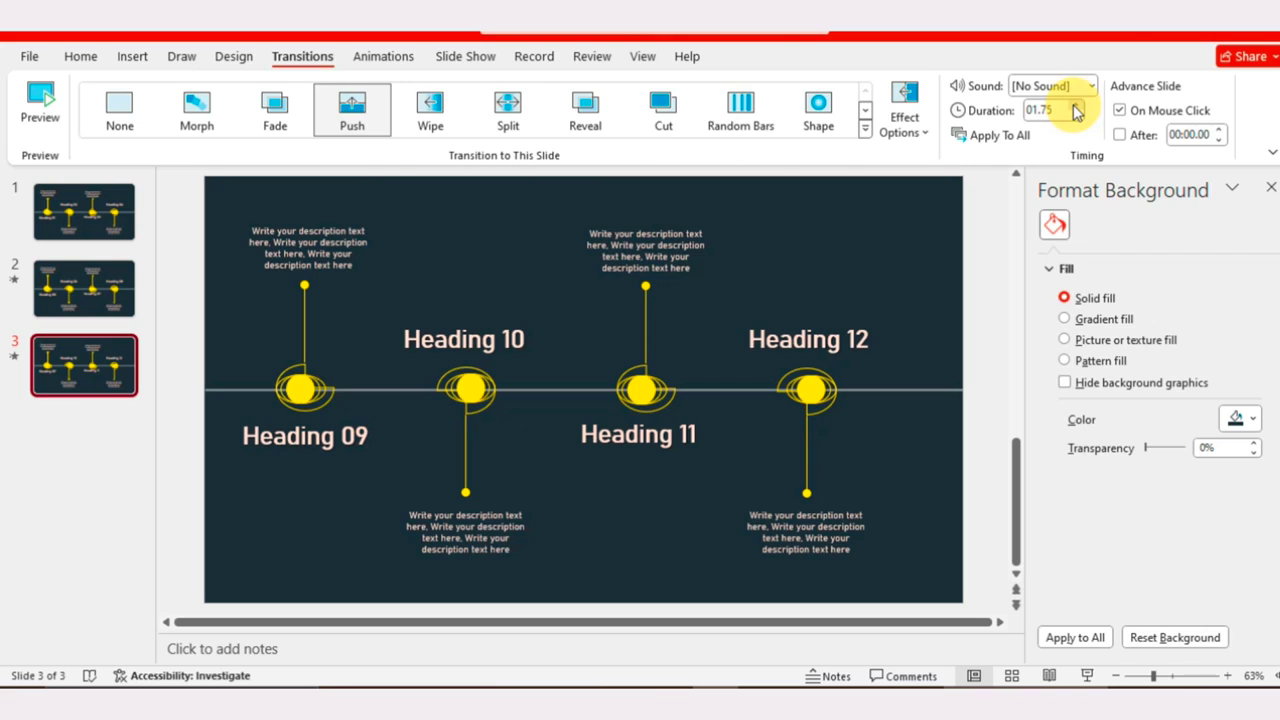
{"action": "left_click", "coordinate": [1076, 105]}
{"action": "left_click", "coordinate": [100, 209]}
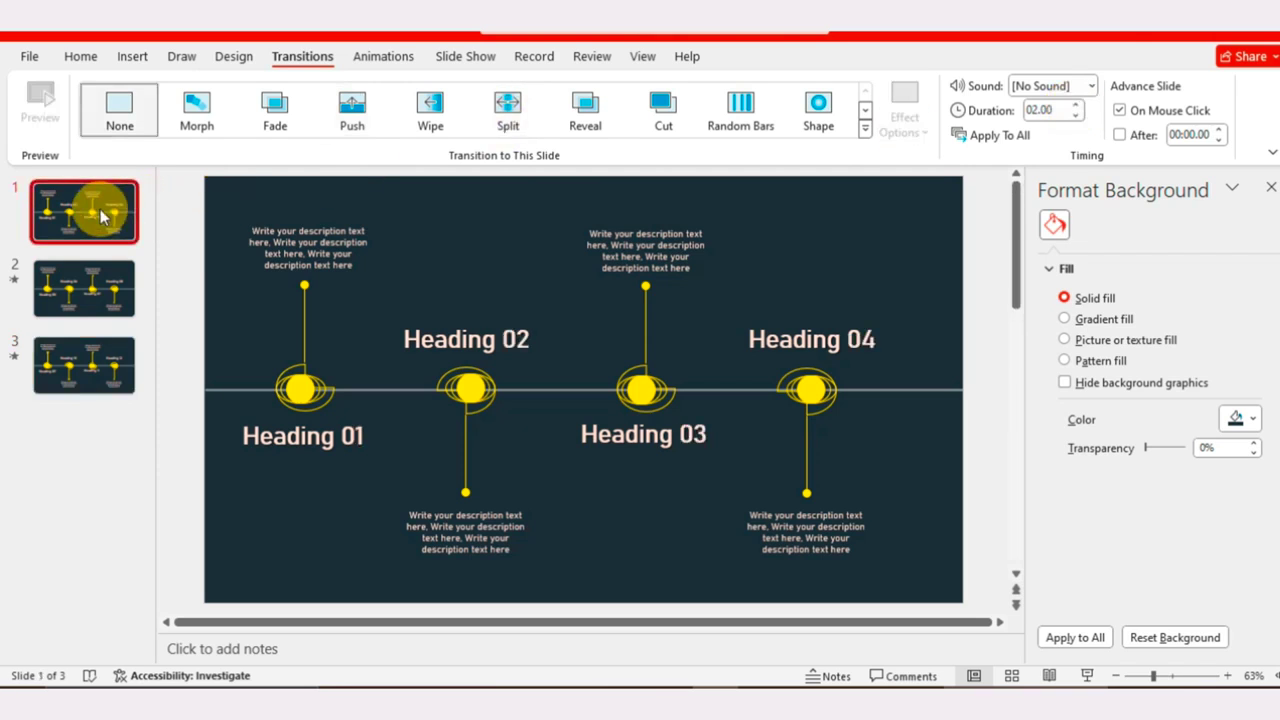
{"action": "left_click", "coordinate": [465, 56]}
{"action": "left_click", "coordinate": [48, 125]}
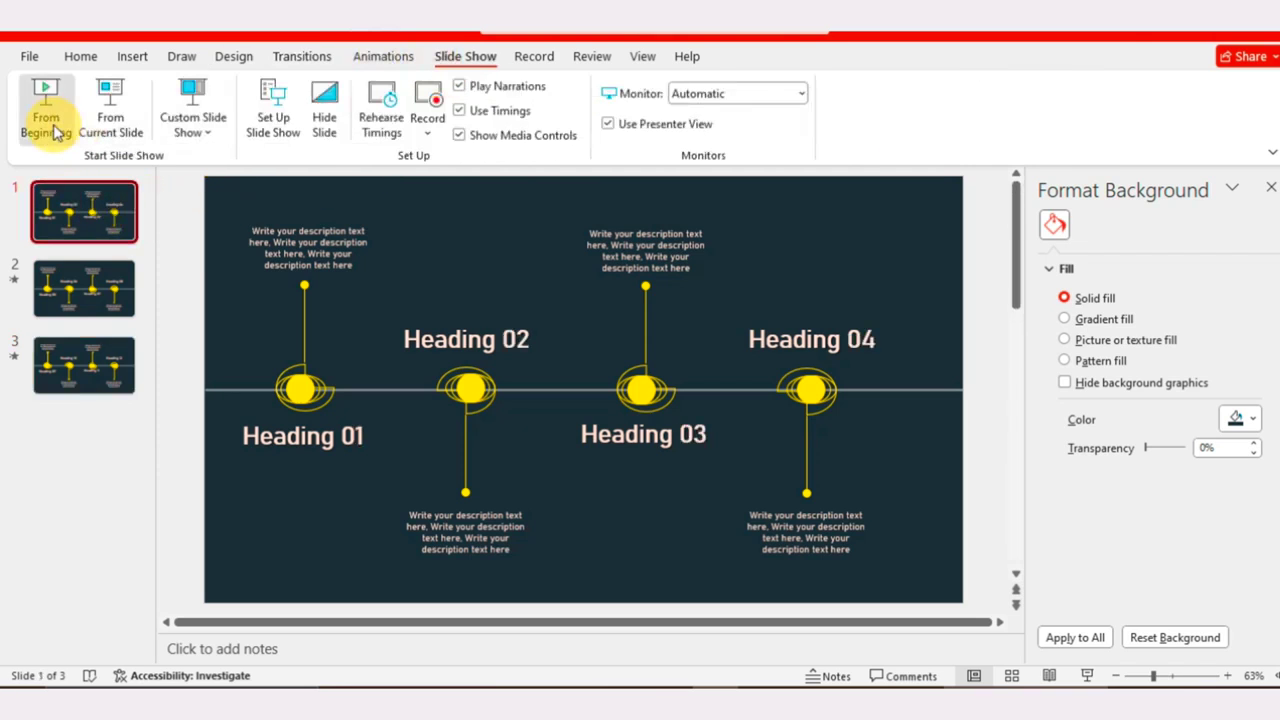